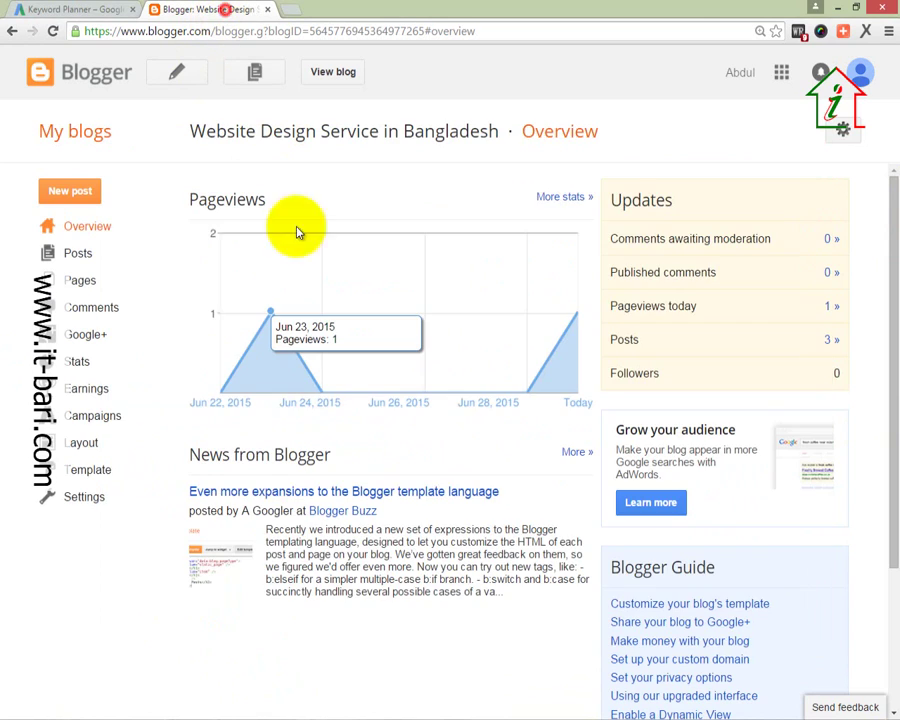
# Step: Open the live blog in a new tab and look through its published posts
pyautogui.scroll(2, 438, 616)
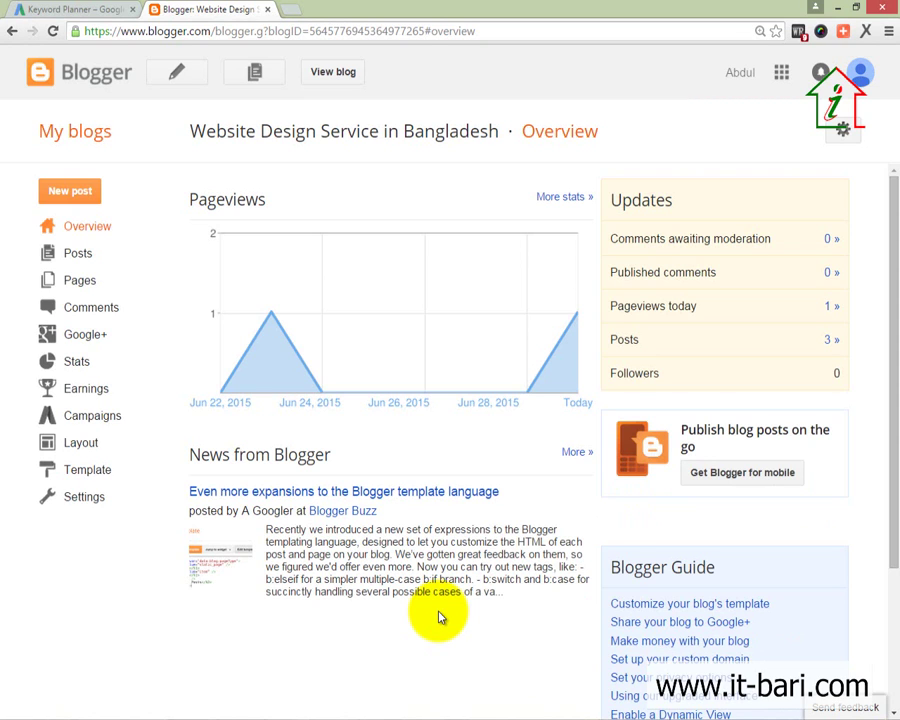
pyautogui.scroll(-2, 346, 191)
pyautogui.scroll(2, 271, 392)
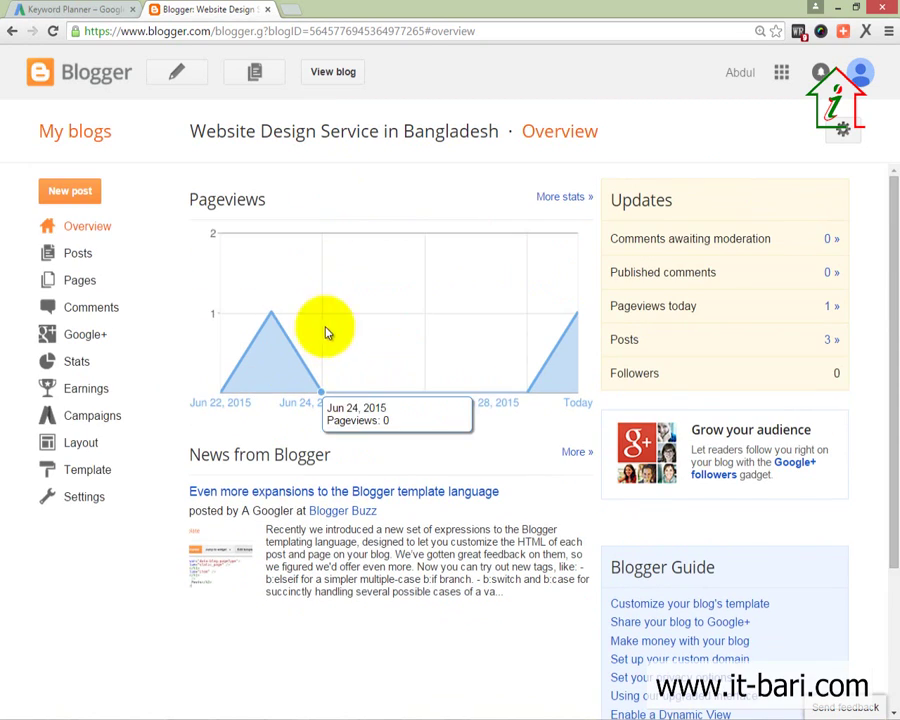
pyautogui.rightClick(325, 80)
pyautogui.click(337, 85)
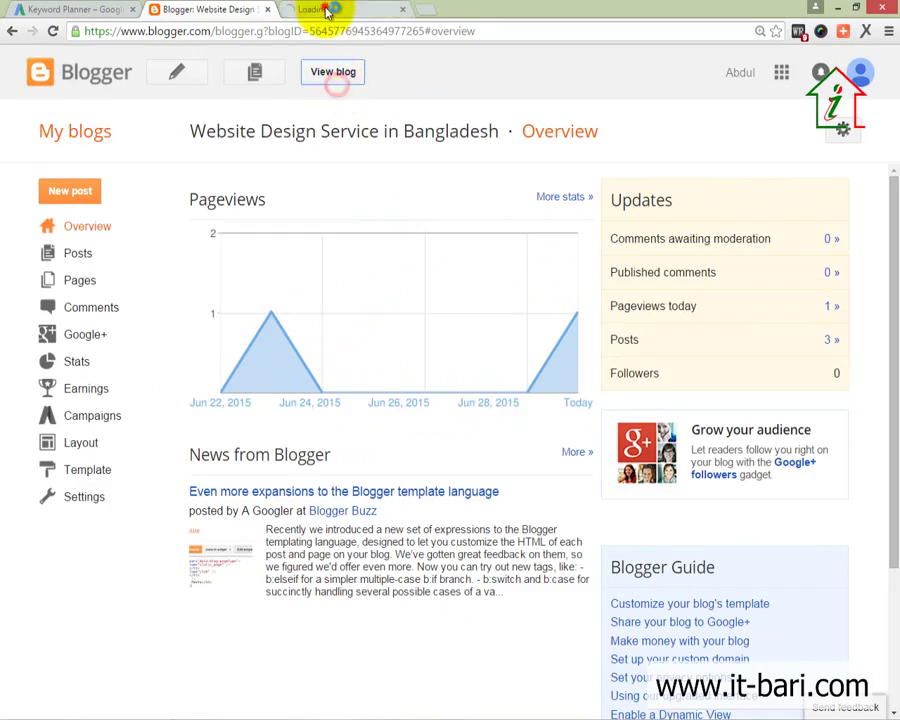
pyautogui.click(328, 10)
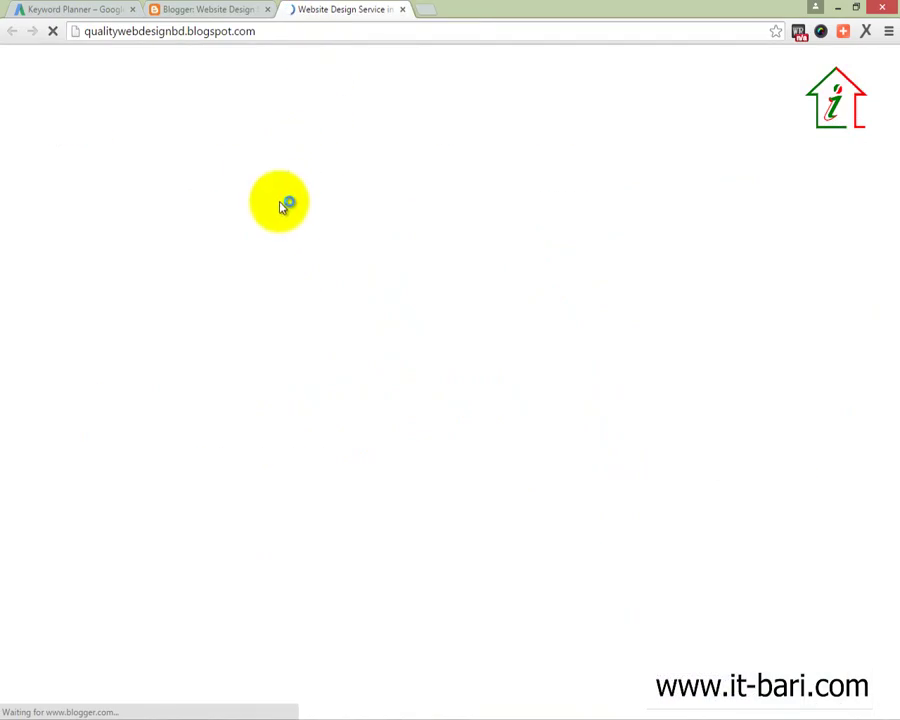
pyautogui.scroll(-20, 394, 482)
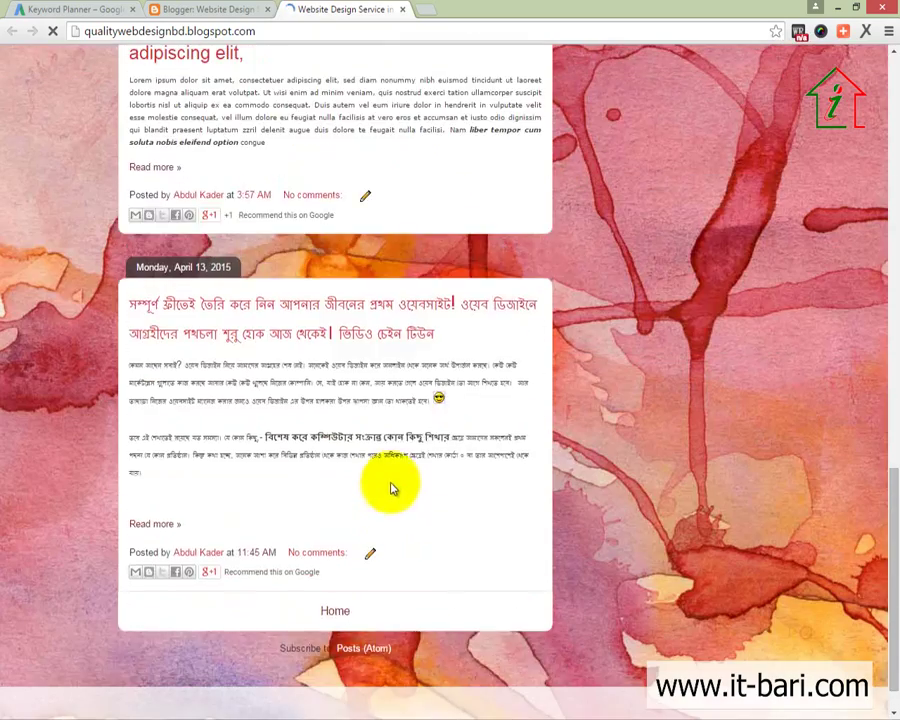
pyautogui.scroll(20, 395, 480)
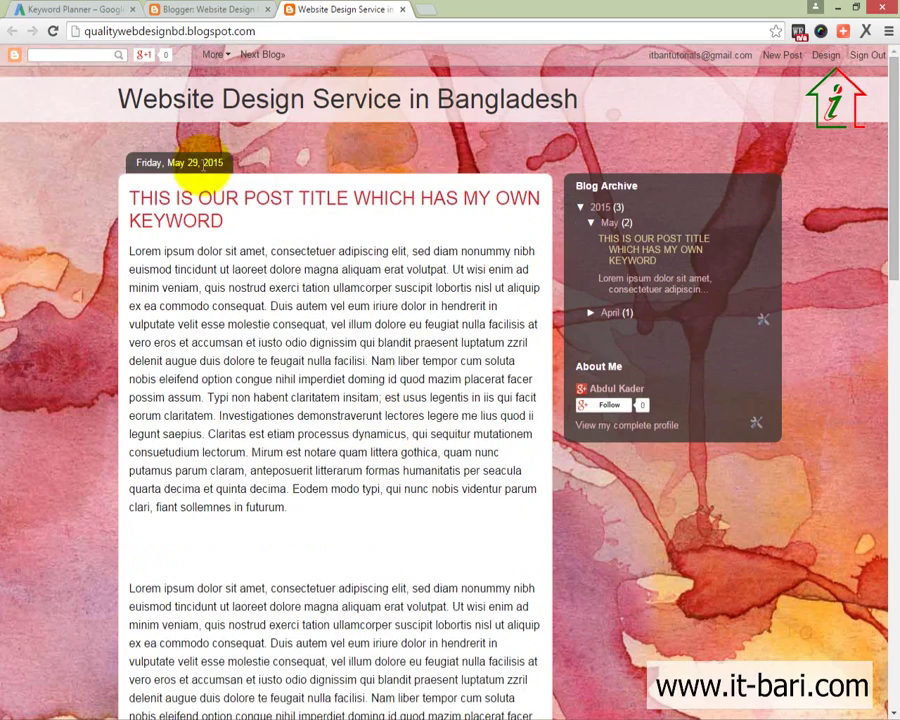
# Step: Start a new blog post in Blogger and open loremipsum.net in a separate tab
pyautogui.click(198, 10)
pyautogui.click(80, 187)
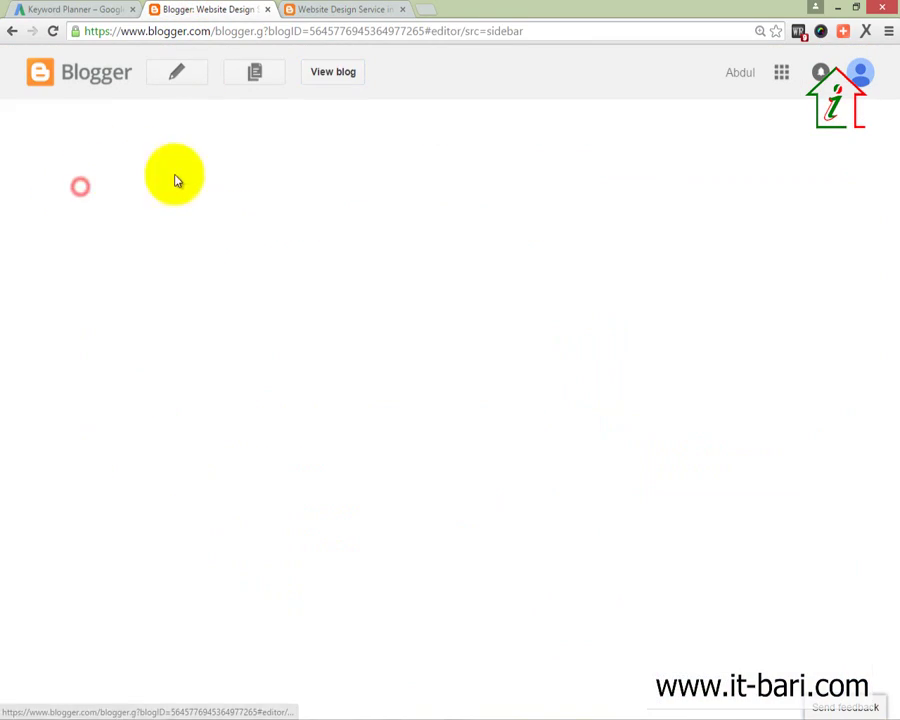
pyautogui.click(436, 12)
pyautogui.write('lore')
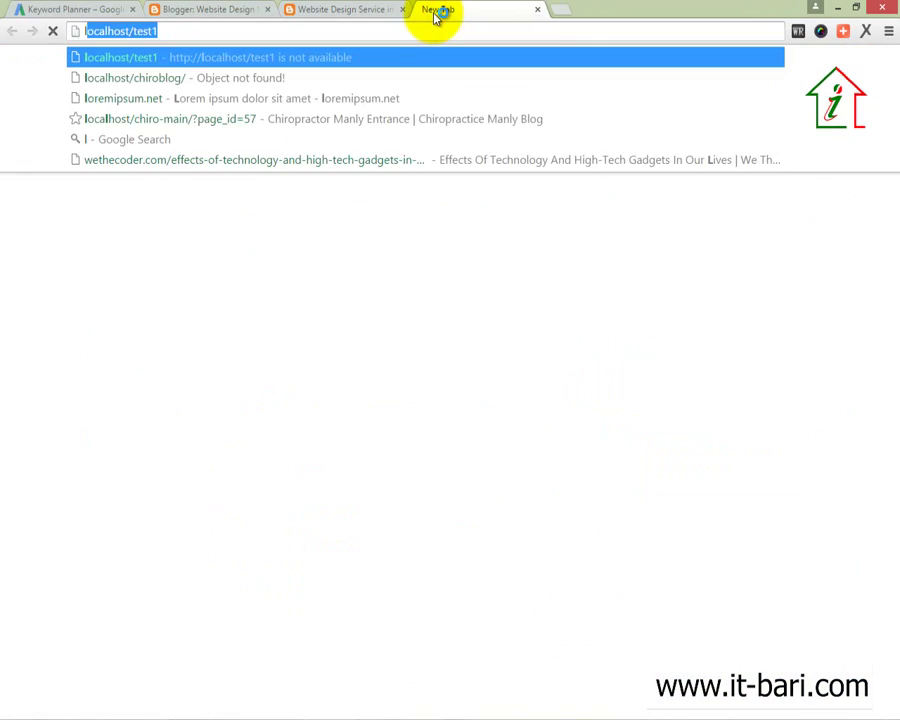
pyautogui.press('Return')
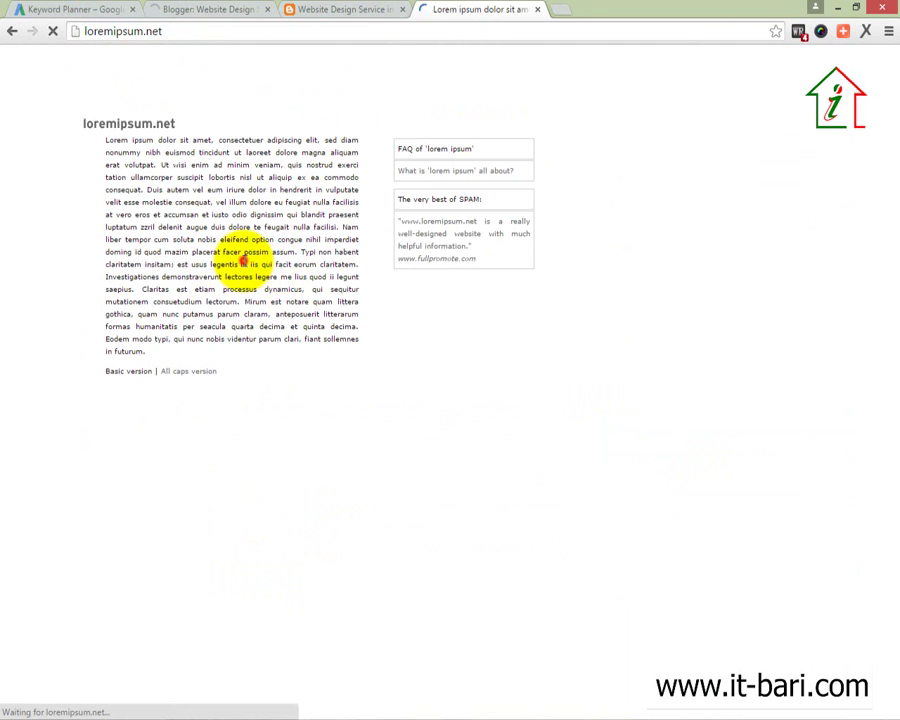
# Step: Copy the whole lorem ipsum paragraph from loremipsum.net and paste it several times into the body of the new post
pyautogui.tripleClick(241, 257)
pyautogui.click(281, 200)
pyautogui.tripleClick(279, 195)
pyautogui.click(185, 205)
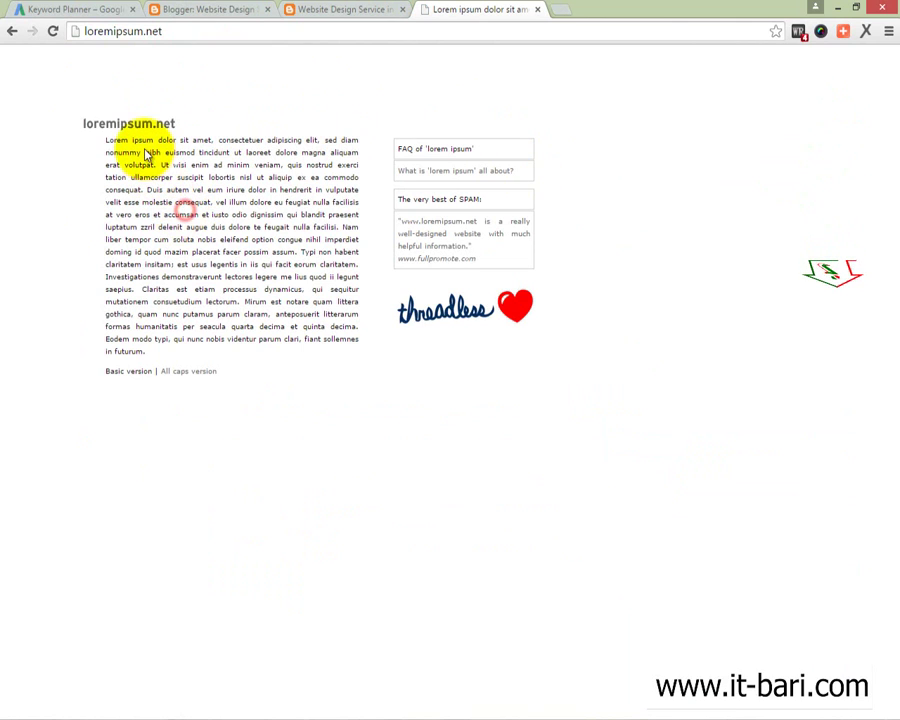
pyautogui.moveTo(104, 143); pyautogui.dragTo(261, 352)
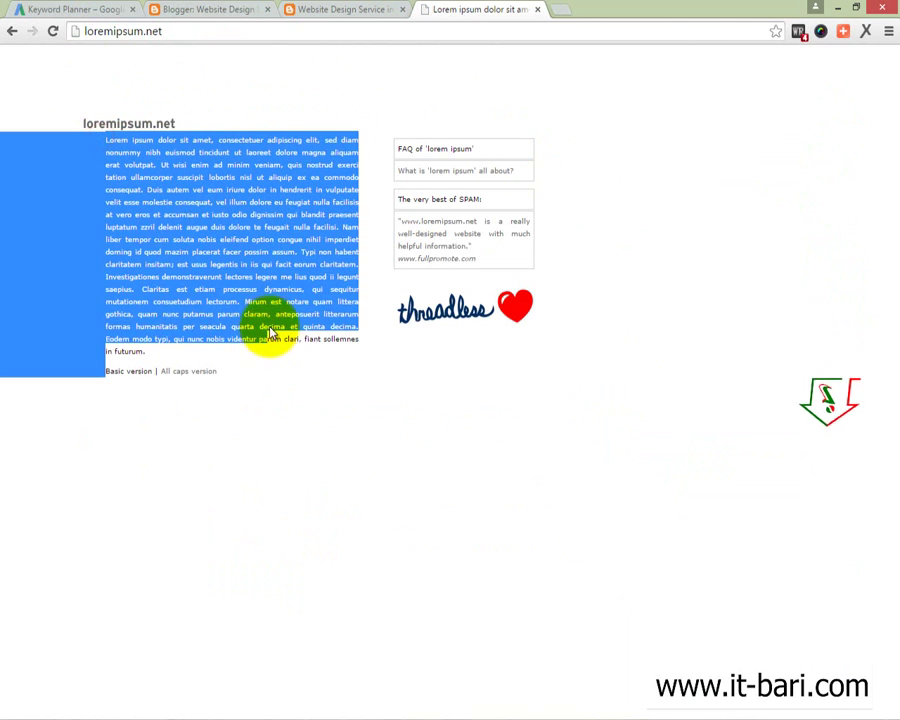
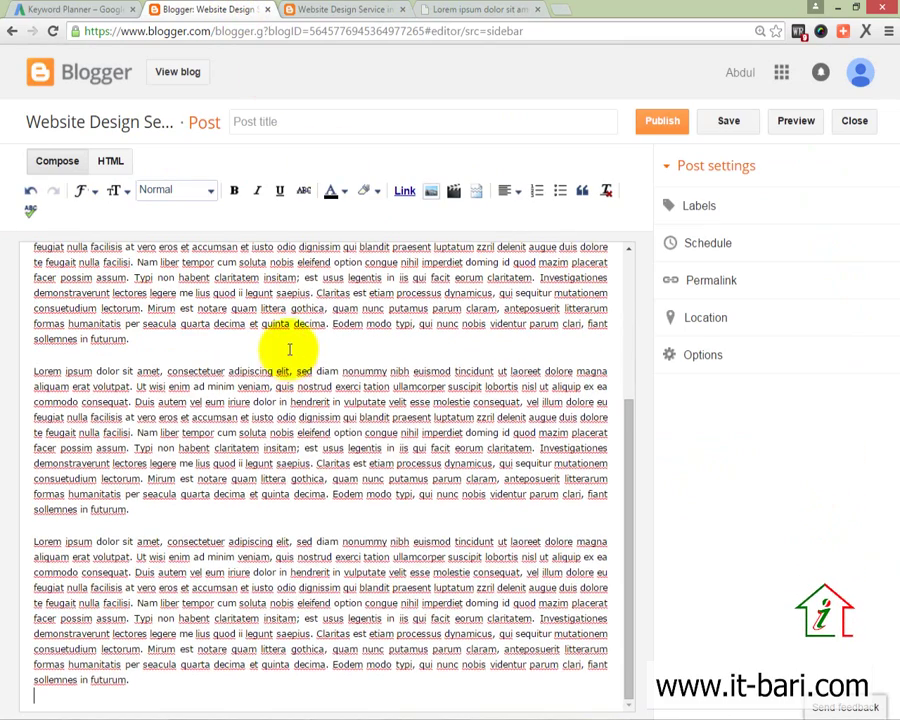
# Step: Review the pasted placeholder paragraphs throughout the post body
pyautogui.scroll(5, 313, 380)
pyautogui.scroll(-3, 318, 374)
pyautogui.click(514, 498)
pyautogui.moveTo(488, 462); pyautogui.dragTo(138, 296)
pyautogui.click(257, 448)
pyautogui.scroll(3, 328, 515)
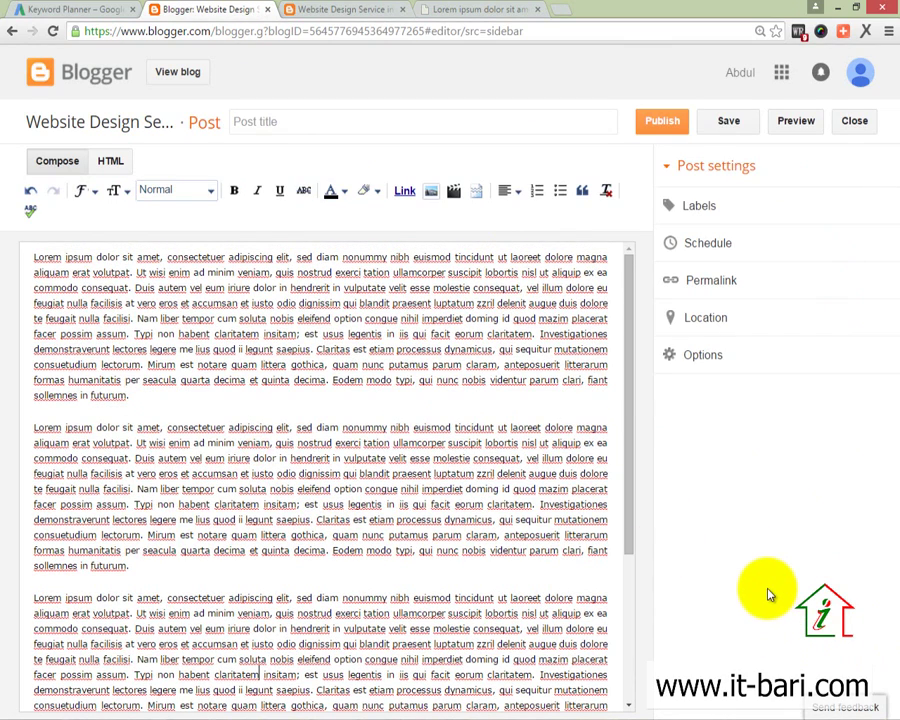
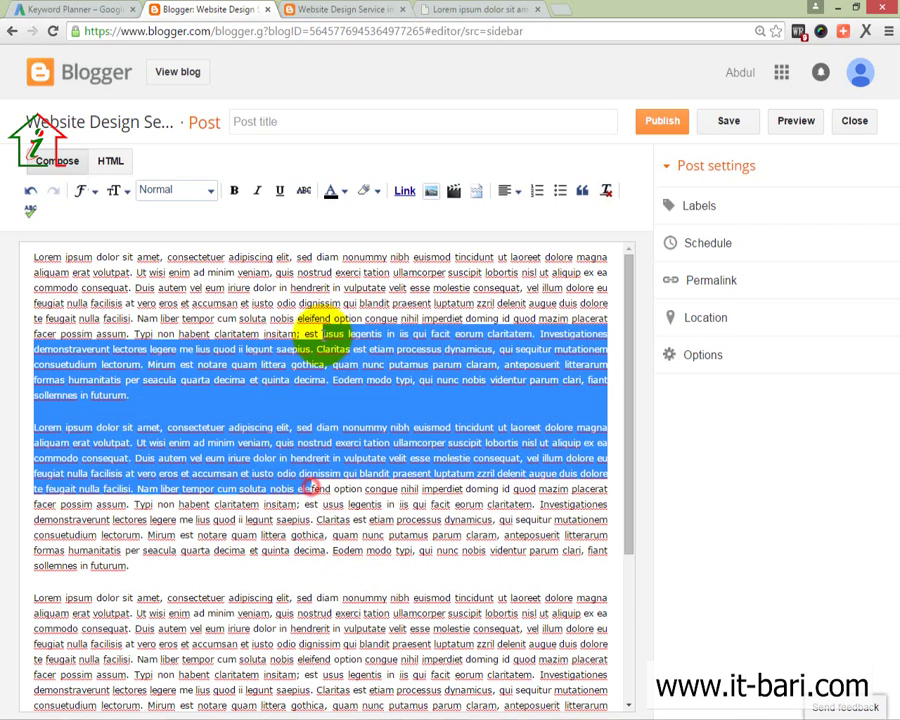
pyautogui.moveTo(304, 562); pyautogui.dragTo(296, 404)
pyautogui.click(284, 650)
pyautogui.moveTo(312, 548); pyautogui.dragTo(310, 380)
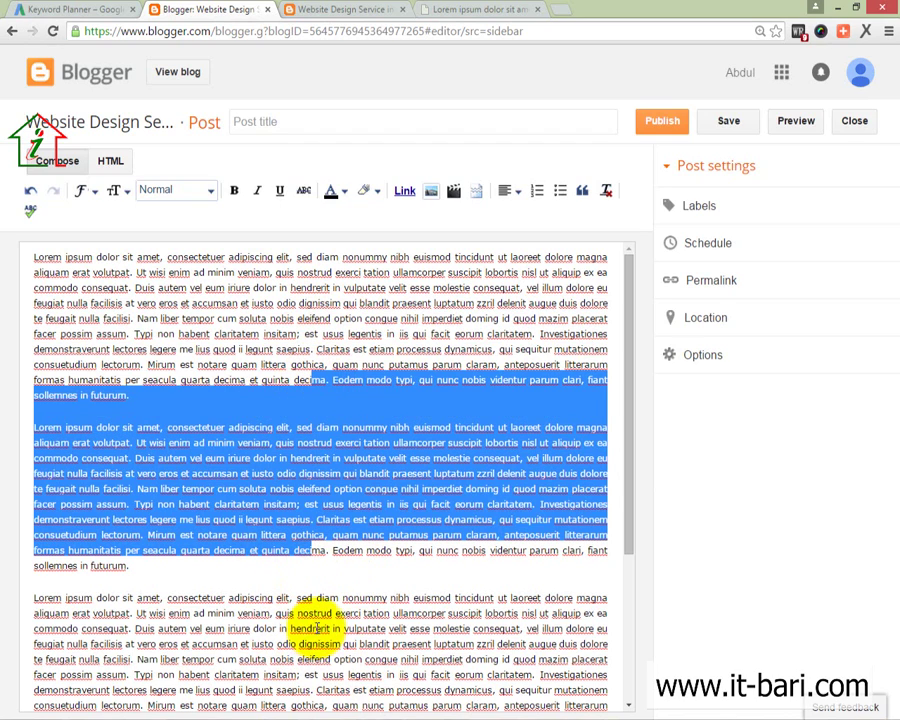
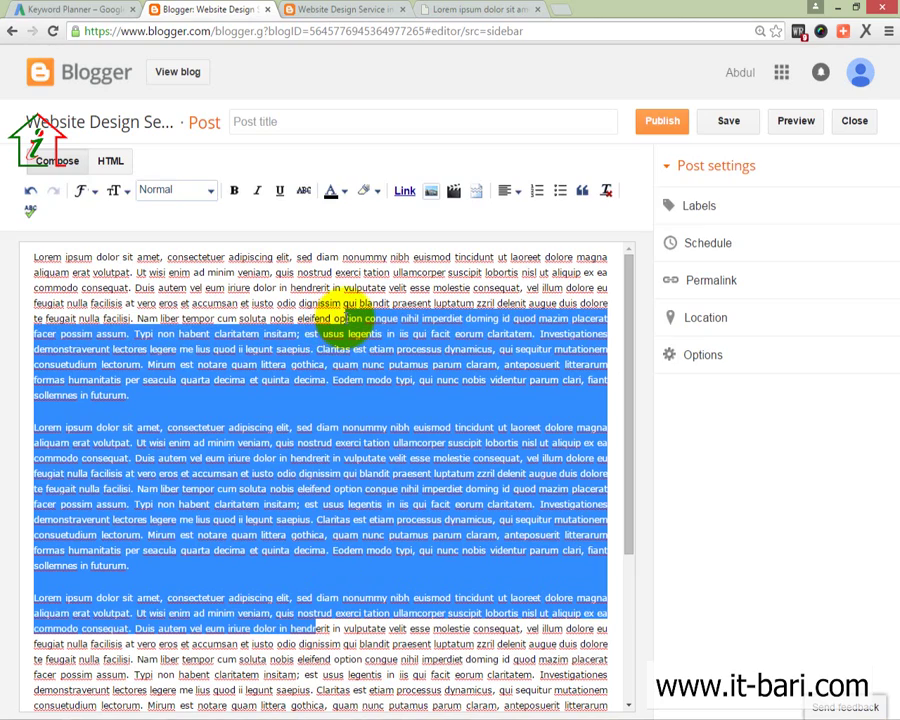
pyautogui.click(356, 318)
pyautogui.scroll(-1, 352, 486)
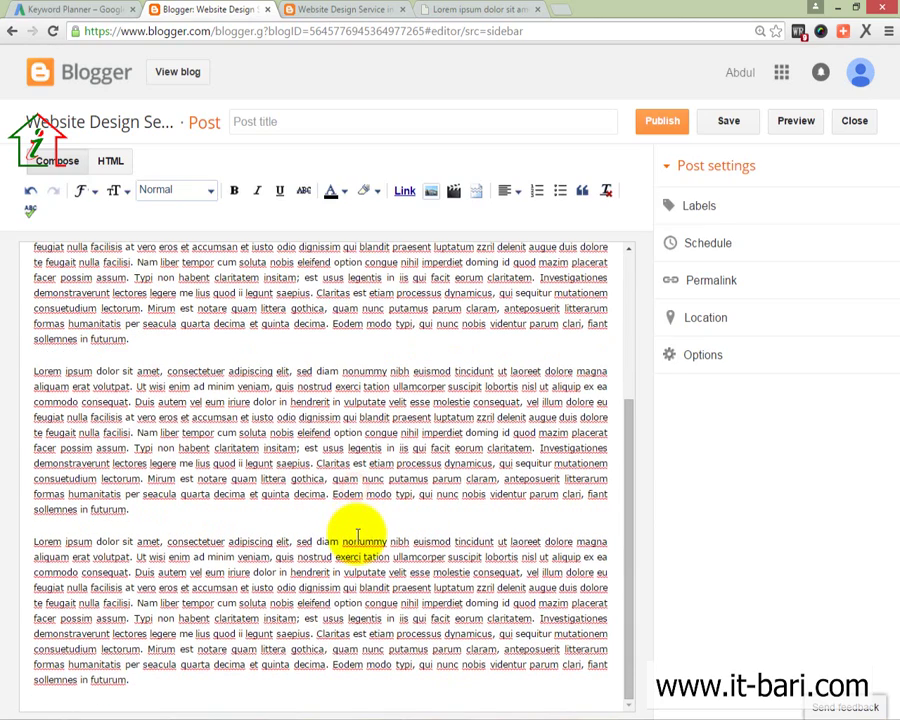
pyautogui.moveTo(360, 541); pyautogui.dragTo(372, 372)
pyautogui.scroll(4, 372, 455)
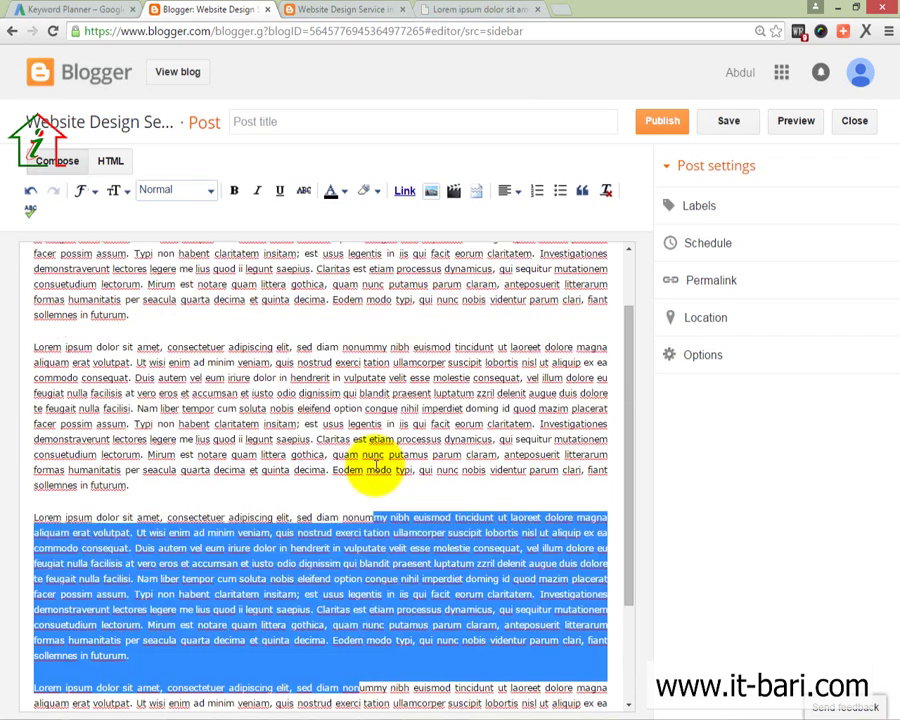
pyautogui.click(382, 427)
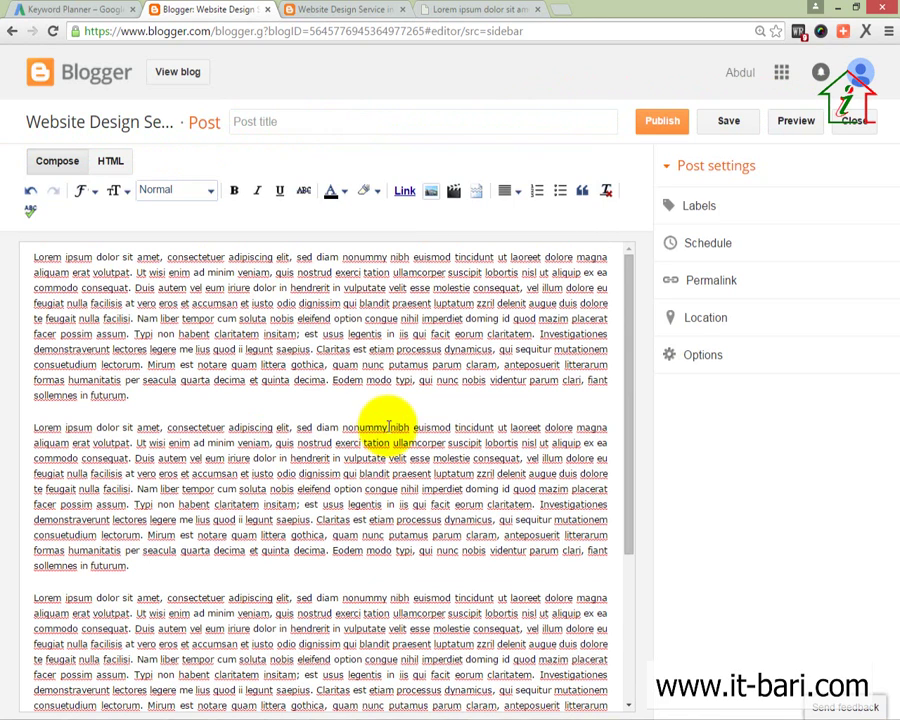
# Step: Add two blank lines after the last paragraph of the post body
pyautogui.scroll(-3, 383, 425)
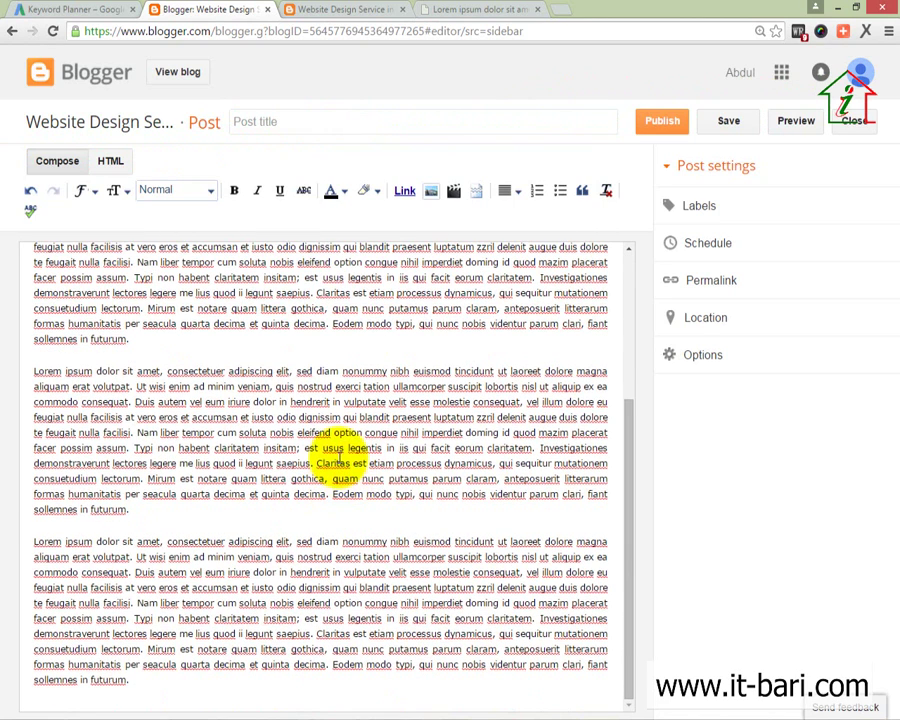
pyautogui.click(173, 672)
pyautogui.press('Return')
pyautogui.press('Return')
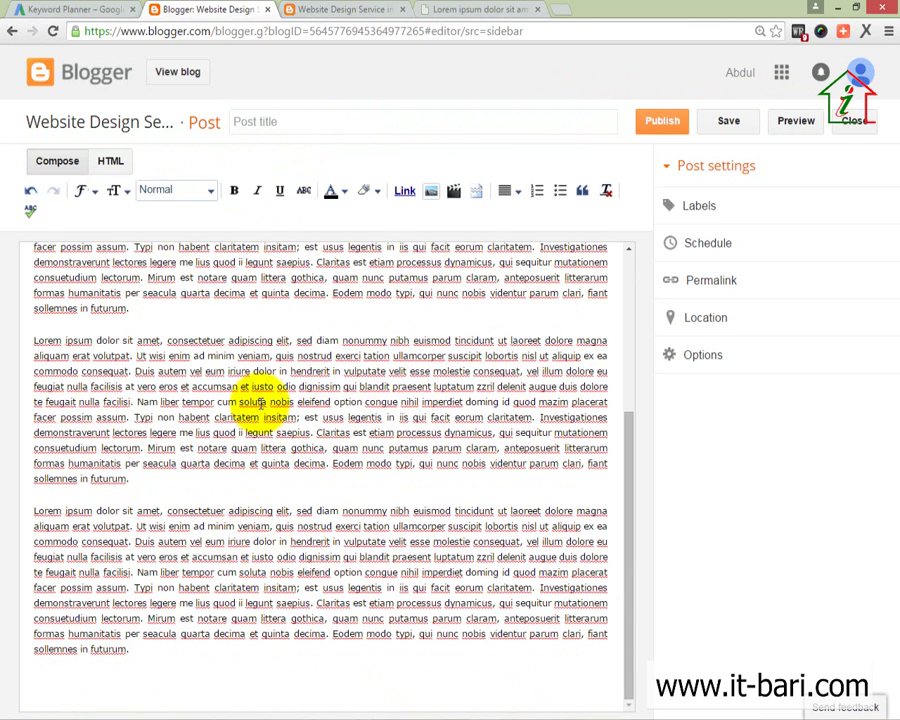
# Step: Open wethecoder.com in a new tab, look through its articles and return to the Blogger post draft
pyautogui.click(563, 10)
pyautogui.write('we')
pyautogui.press('Return')
pyautogui.click(554, 28)
pyautogui.write('wet')
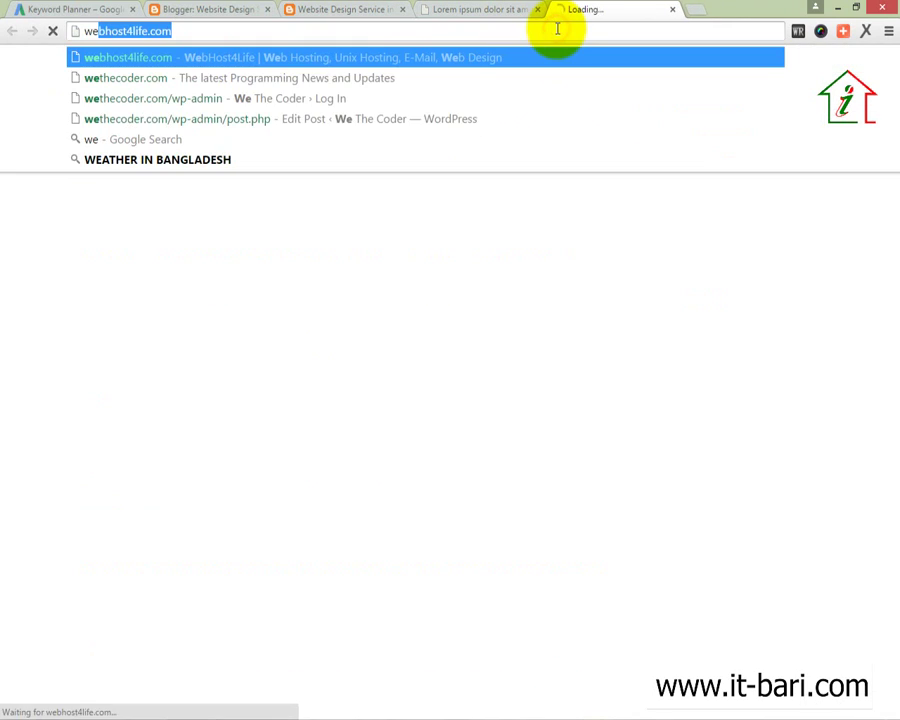
pyautogui.press('Return')
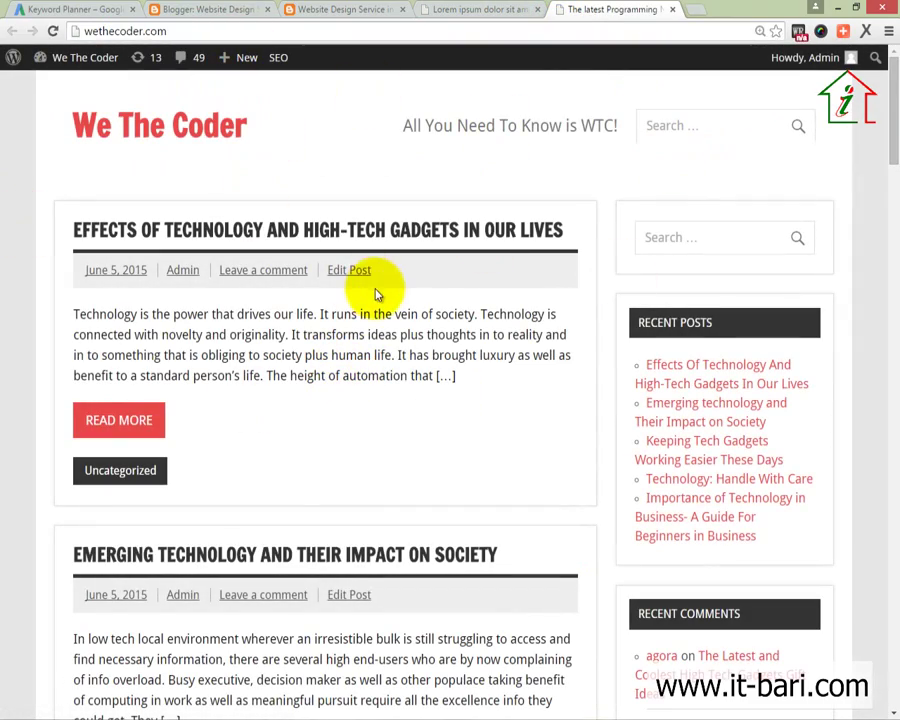
pyautogui.scroll(-5, 367, 521)
pyautogui.scroll(1, 300, 300)
pyautogui.click(236, 14)
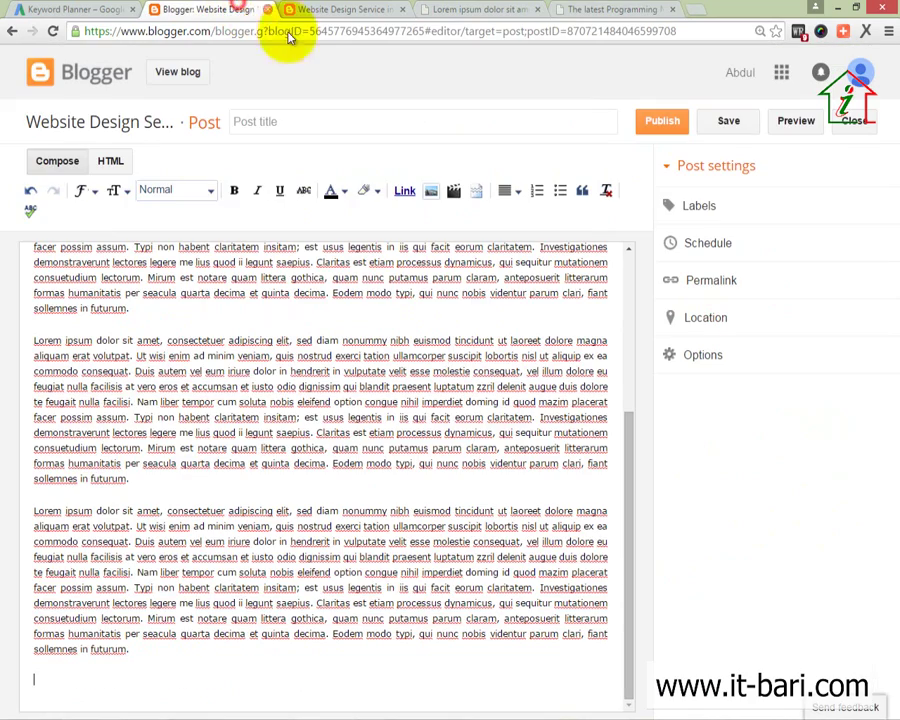
pyautogui.click(572, 10)
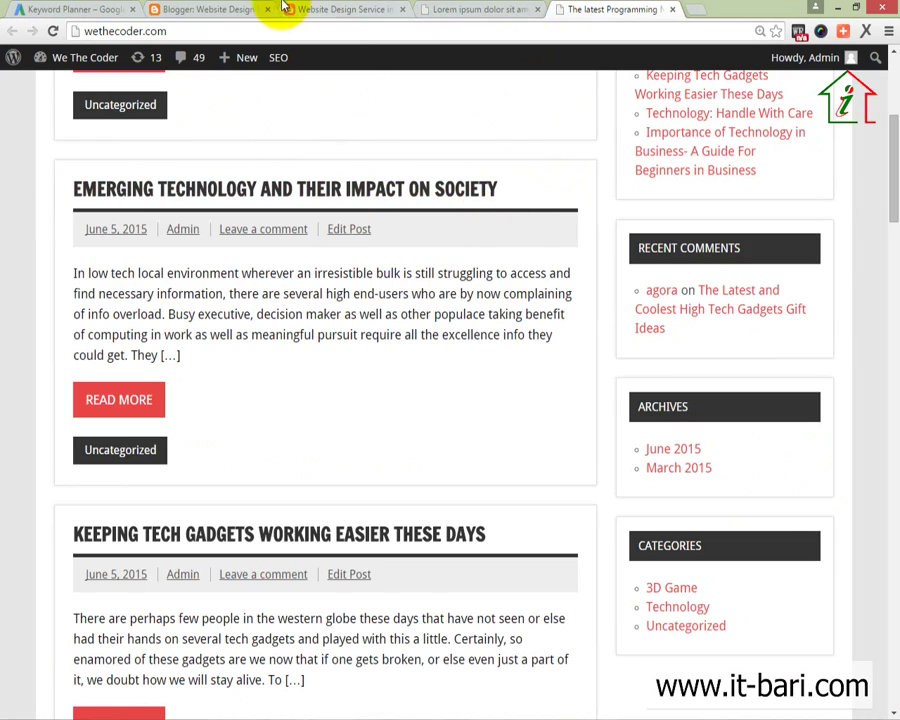
pyautogui.click(238, 10)
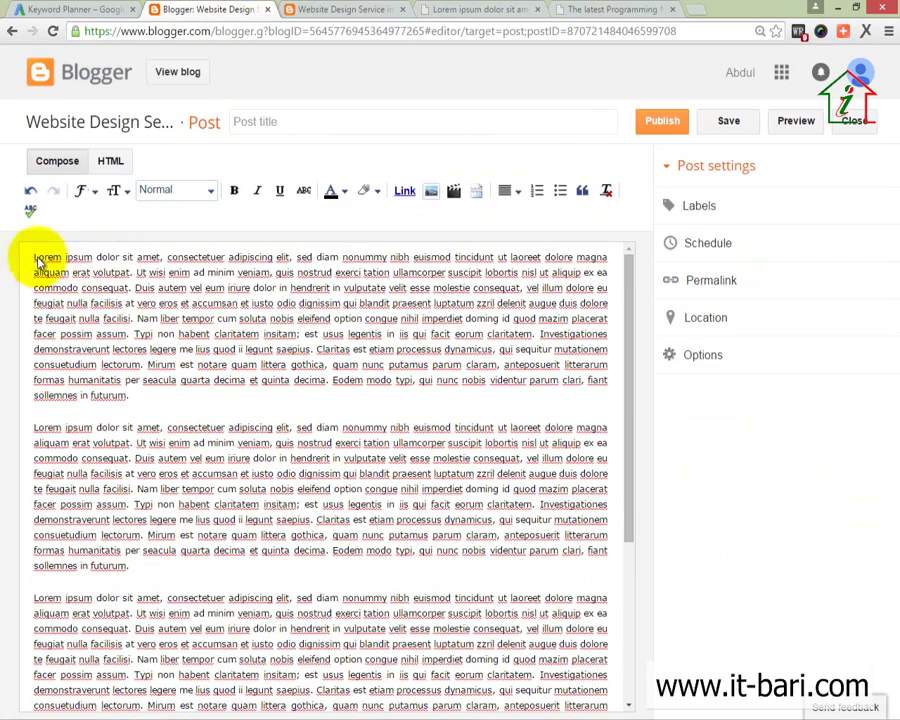
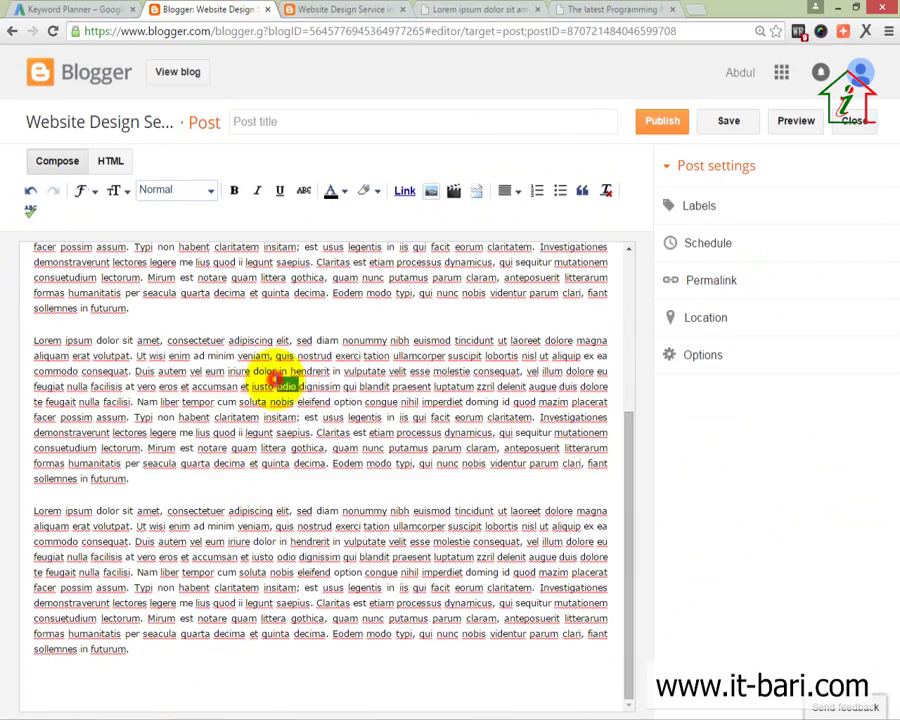
pyautogui.scroll(1, 265, 380)
pyautogui.doubleClick(236, 310)
pyautogui.scroll(2, 231, 378)
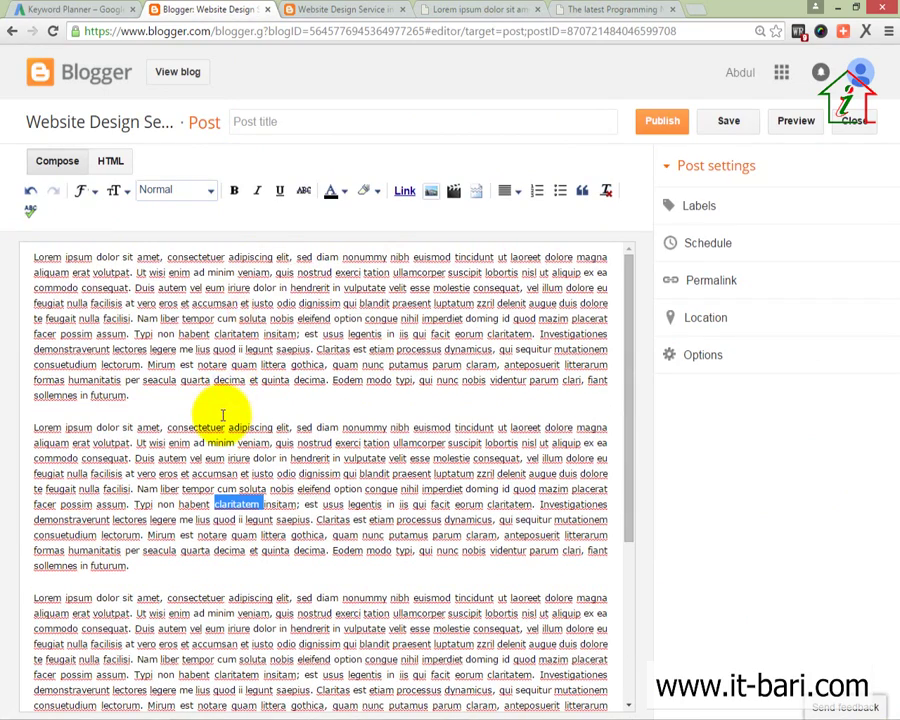
pyautogui.scroll(-3, 222, 382)
pyautogui.click(850, 466)
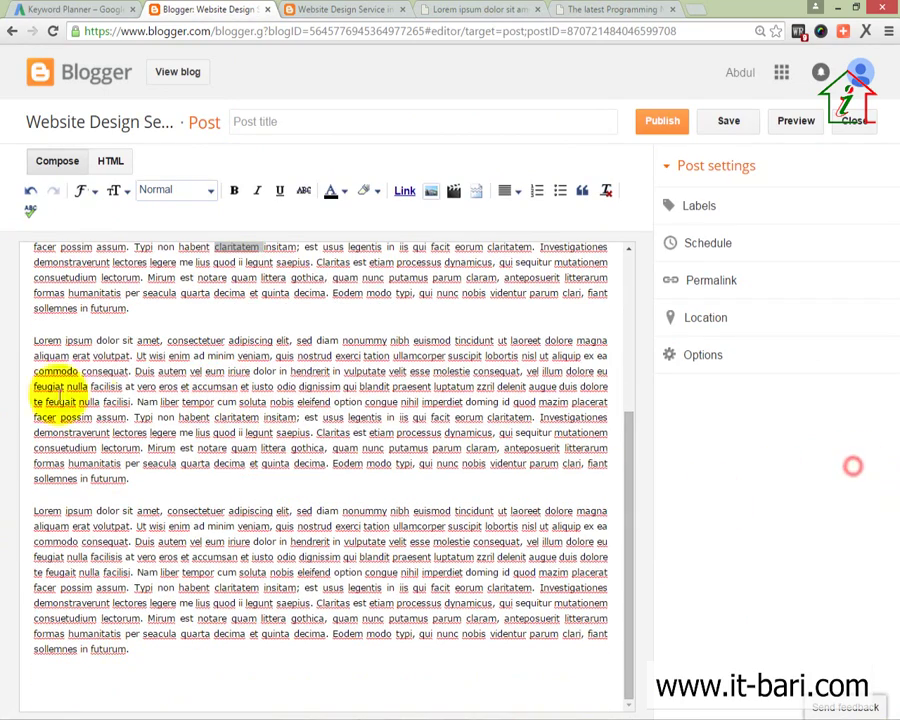
pyautogui.click(68, 667)
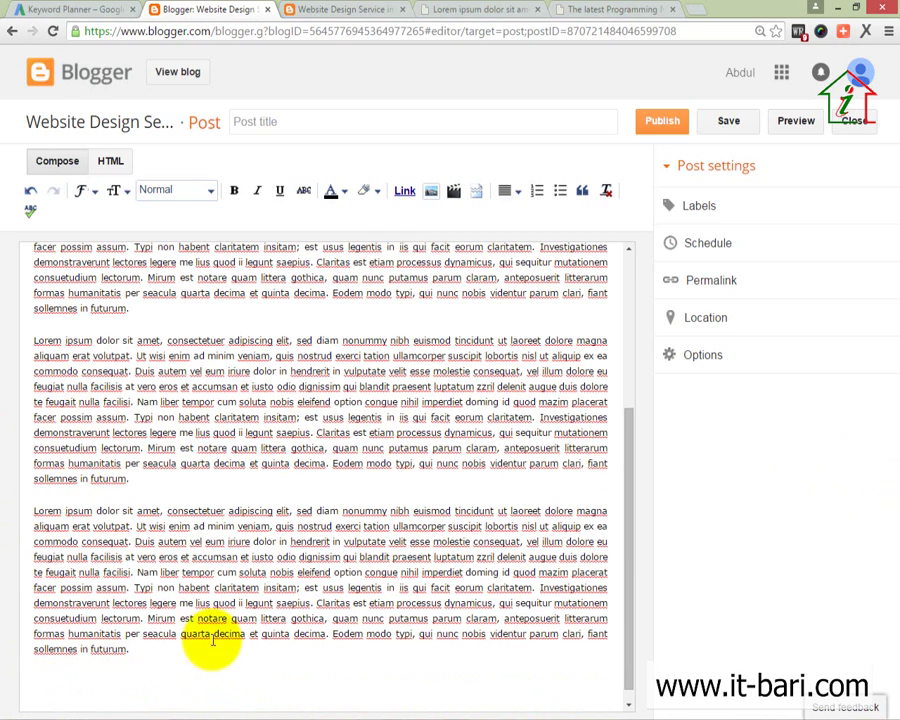
# Step: Insert the phrase "to know more about tech" after "legere me" in the last paragraph
pyautogui.click(183, 603)
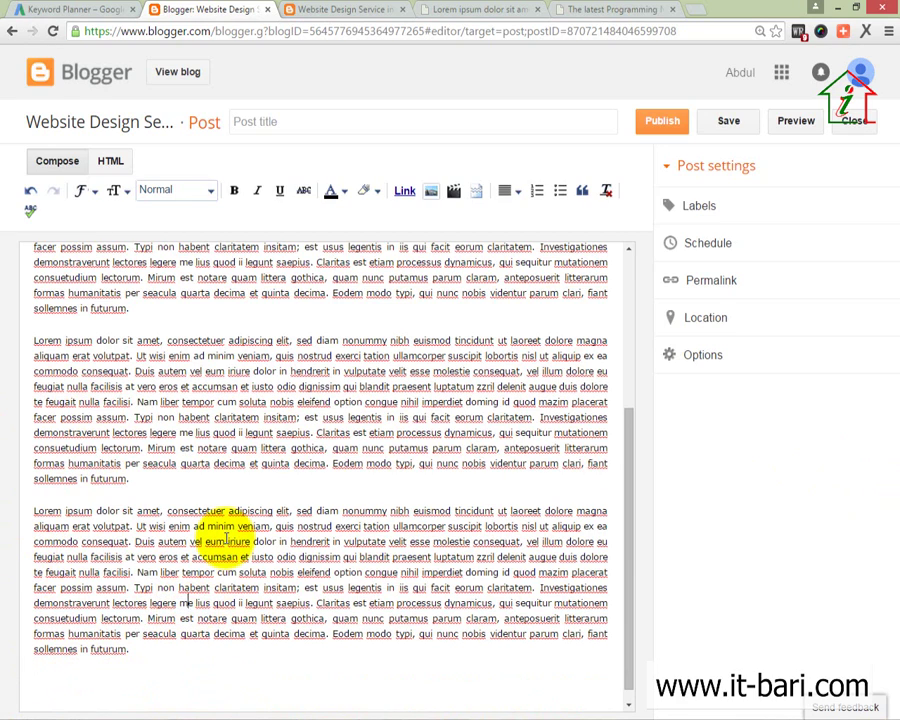
pyautogui.write('yp')
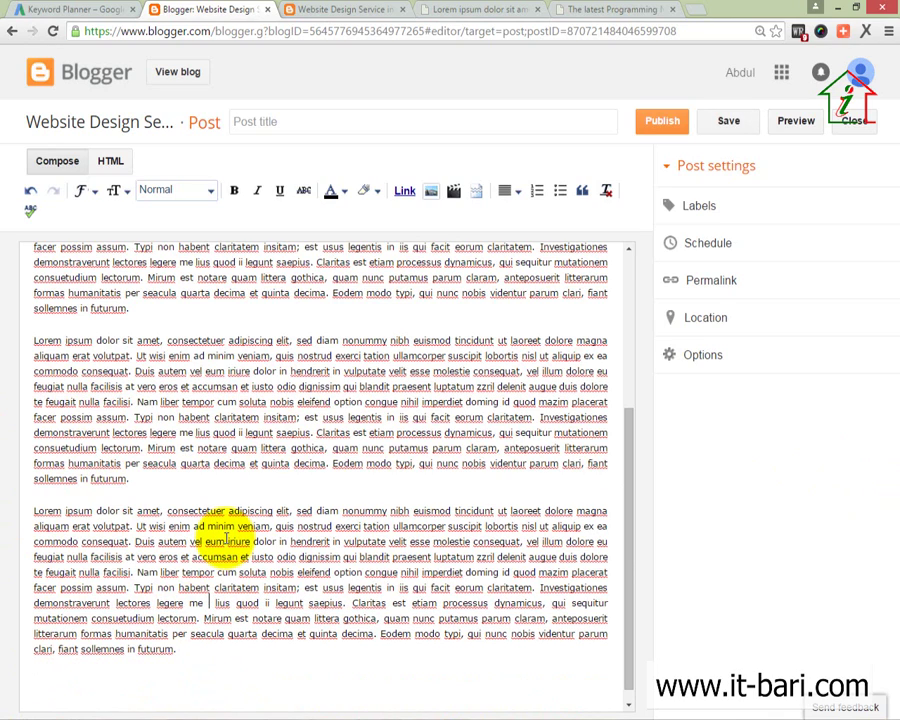
pyautogui.write('kno')
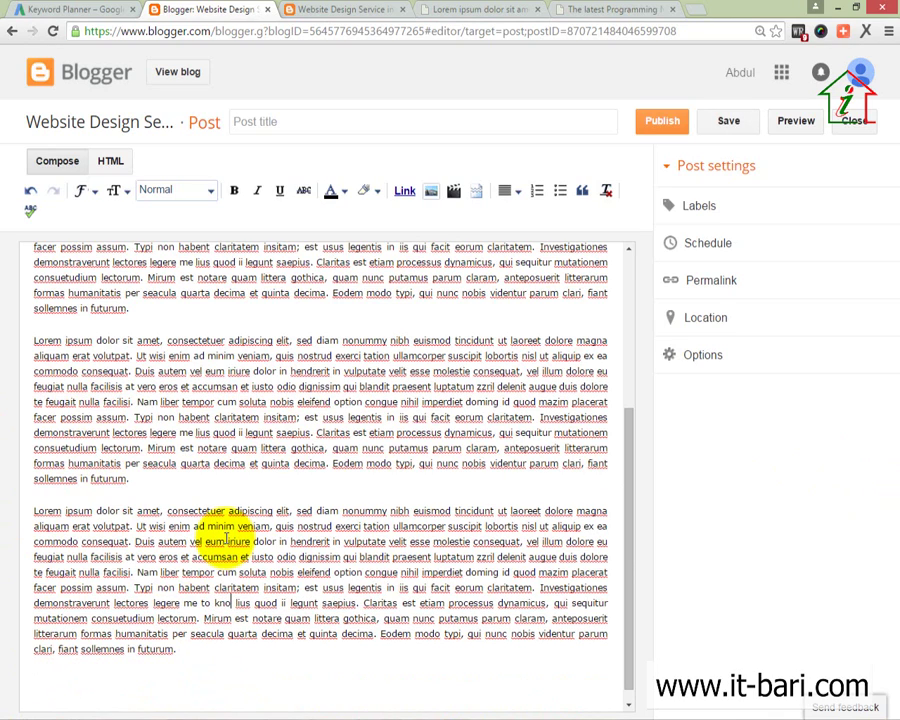
pyautogui.write('w more about te')
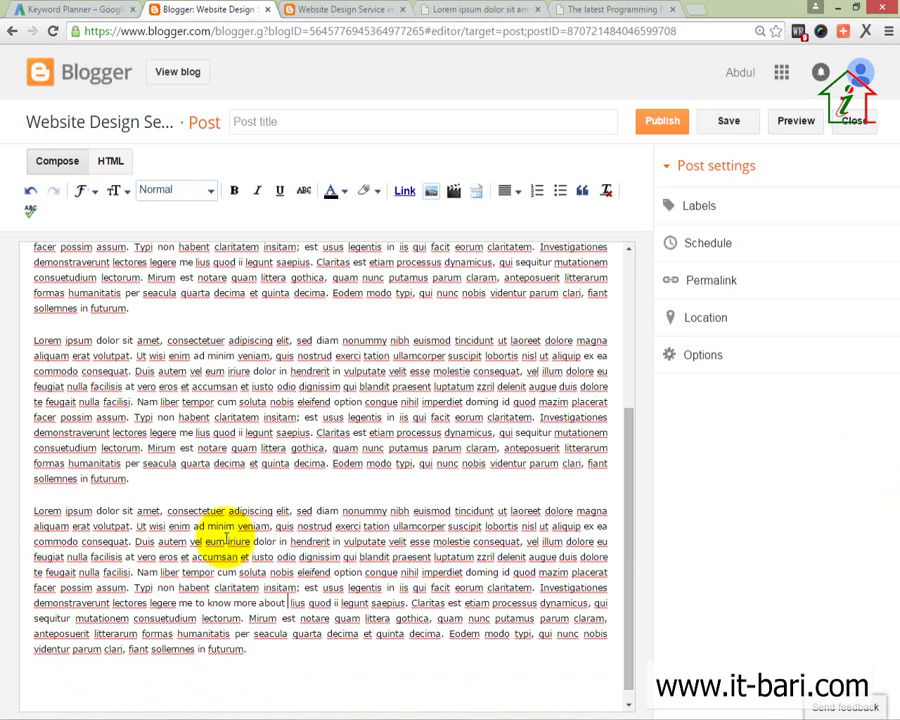
pyautogui.write('ch')
# Step: Reword the inserted phrase in the last paragraph to read "to know more aobut technology"
pyautogui.press('BackSpace')
pyautogui.press('BackSpace')
pyautogui.press('BackSpace')
pyautogui.press('BackSpace')
pyautogui.press('BackSpace')
pyautogui.press('BackSpace')
pyautogui.press('BackSpace')
pyautogui.press('BackSpace')
pyautogui.press('BackSpace')
pyautogui.press('BackSpace')
pyautogui.press('BackSpace')
pyautogui.press('BackSpace')
pyautogui.press('BackSpace')
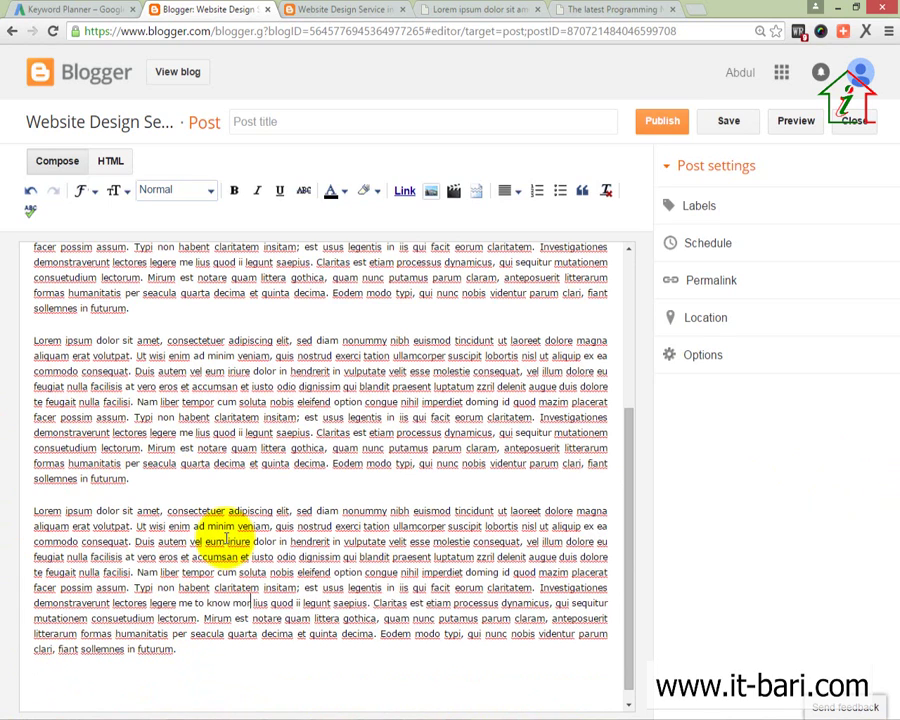
pyautogui.write('re aobut tech')
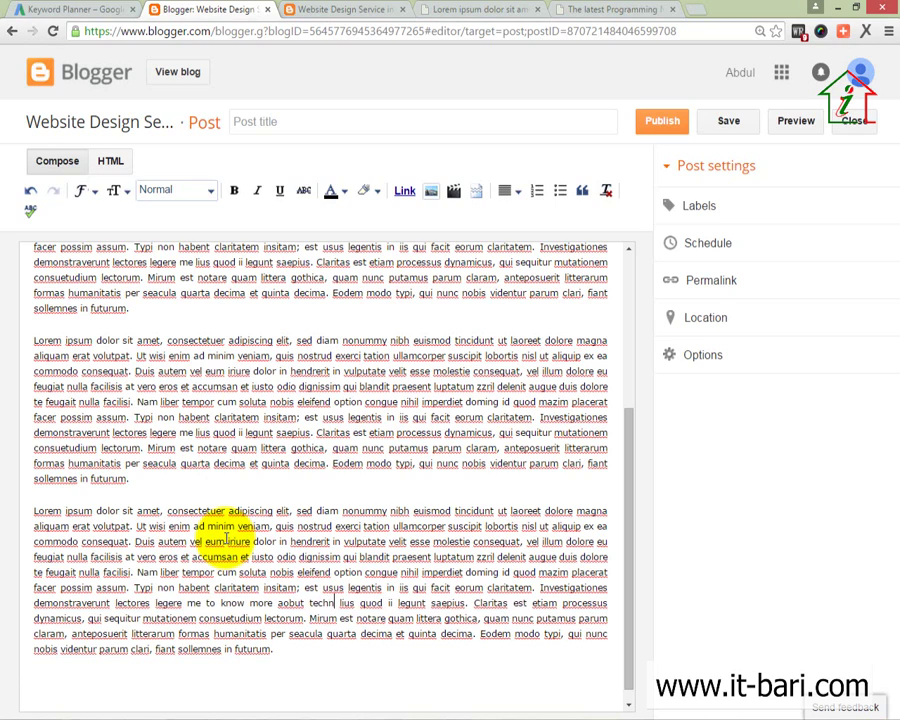
pyautogui.write('nology')
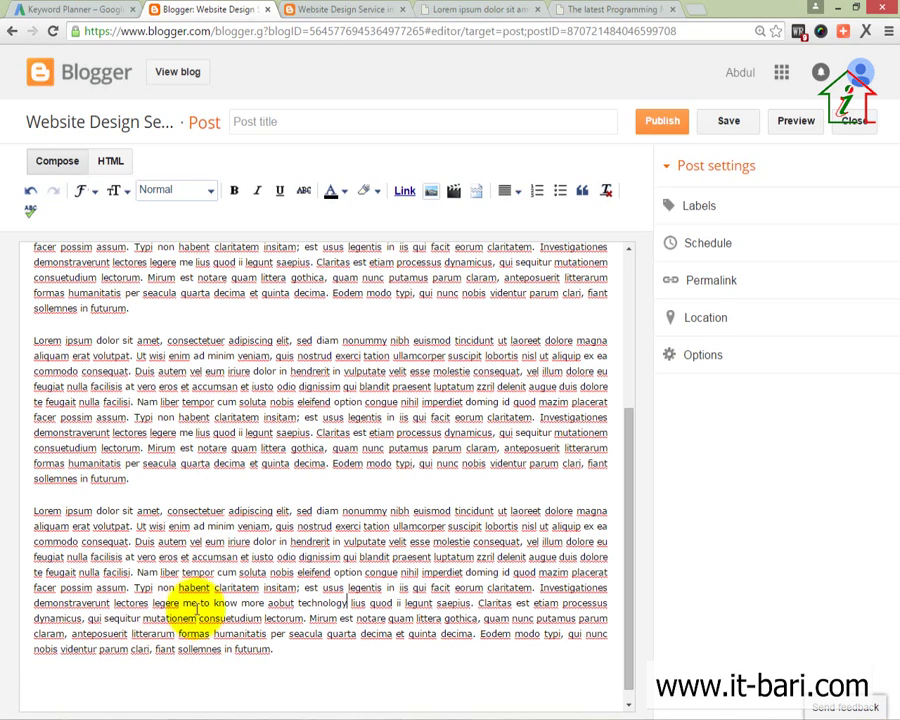
# Step: Link the words "know more aobut technology" to the wethecoder.com article about emerging technology and its impact on society
pyautogui.moveTo(214, 603); pyautogui.dragTo(320, 603)
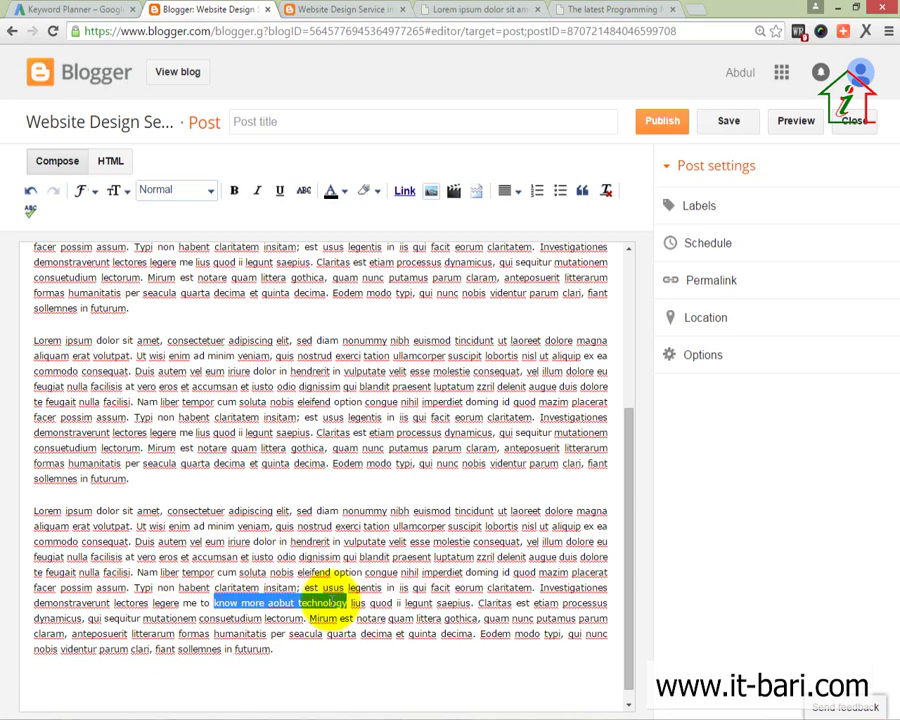
pyautogui.click(404, 197)
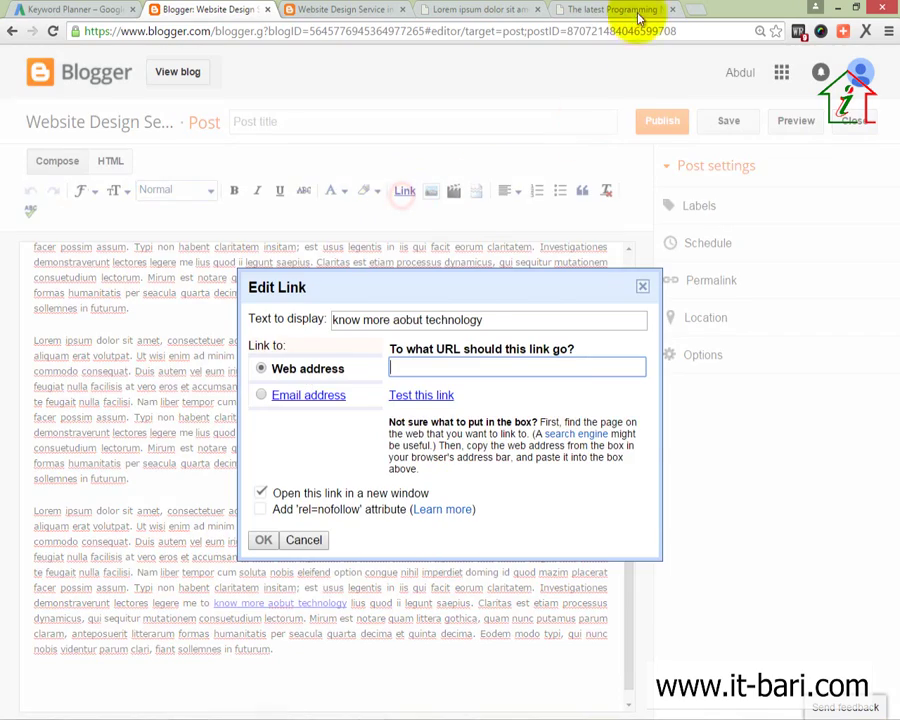
pyautogui.click(605, 10)
pyautogui.rightClick(229, 184)
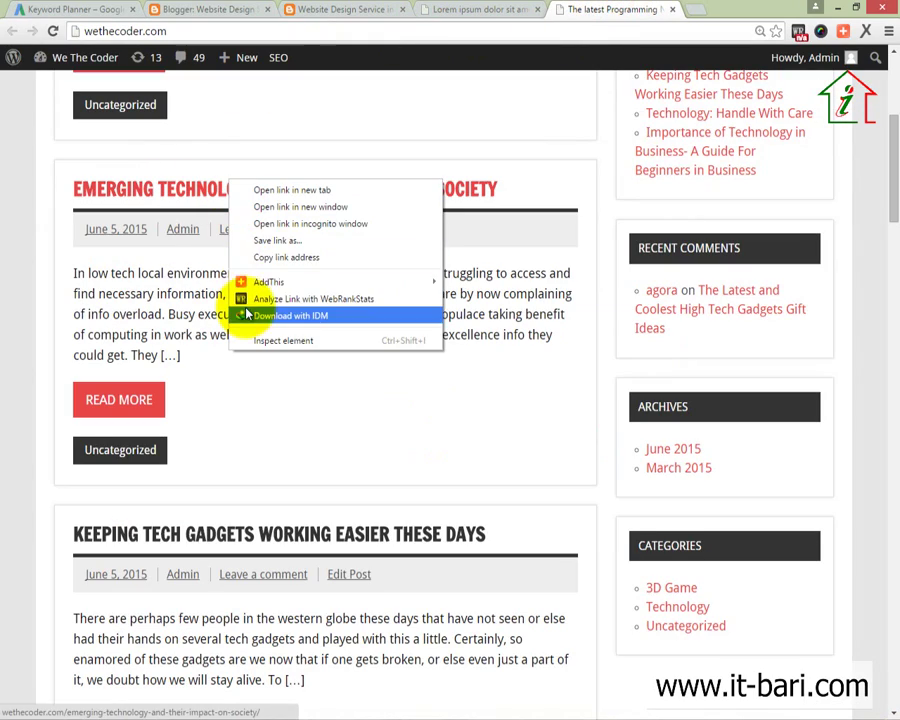
pyautogui.click(262, 257)
pyautogui.click(245, 12)
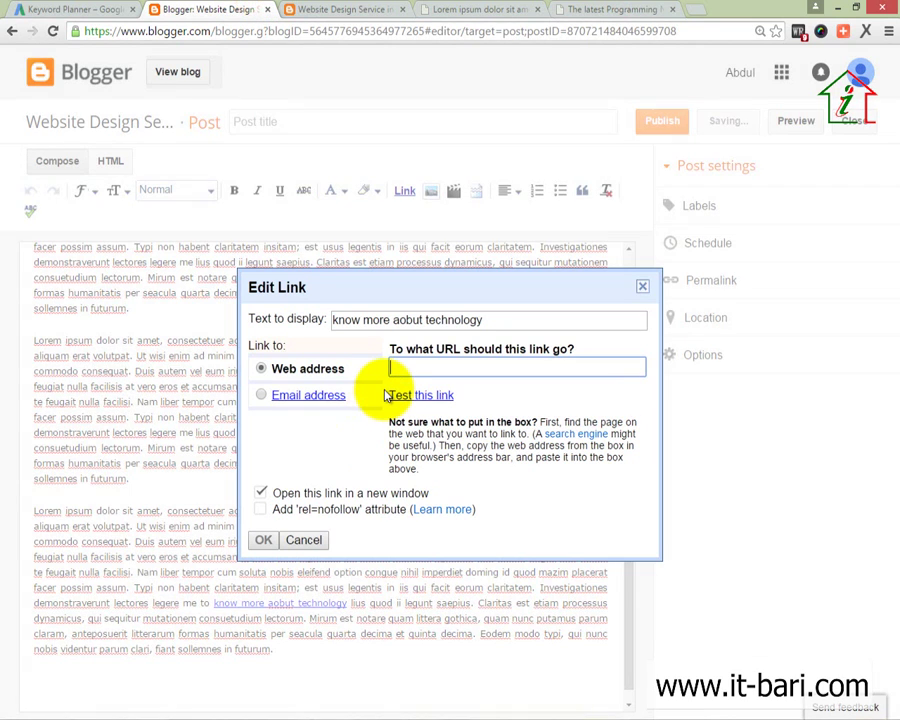
pyautogui.hotkey('ctrl', 'v')
pyautogui.rightClick(462, 362)
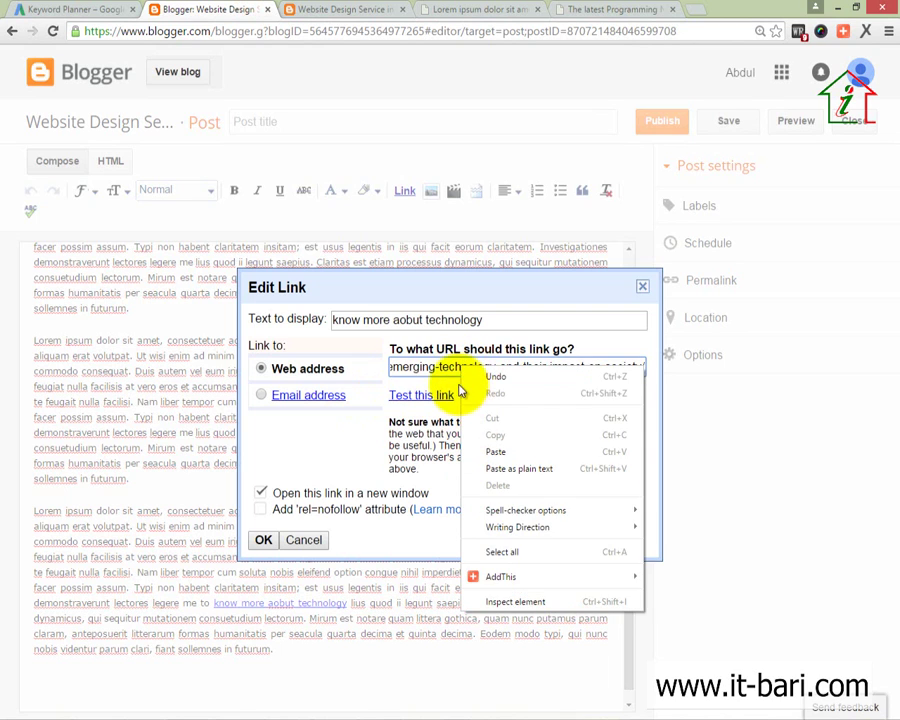
pyautogui.click(435, 365)
pyautogui.click(263, 539)
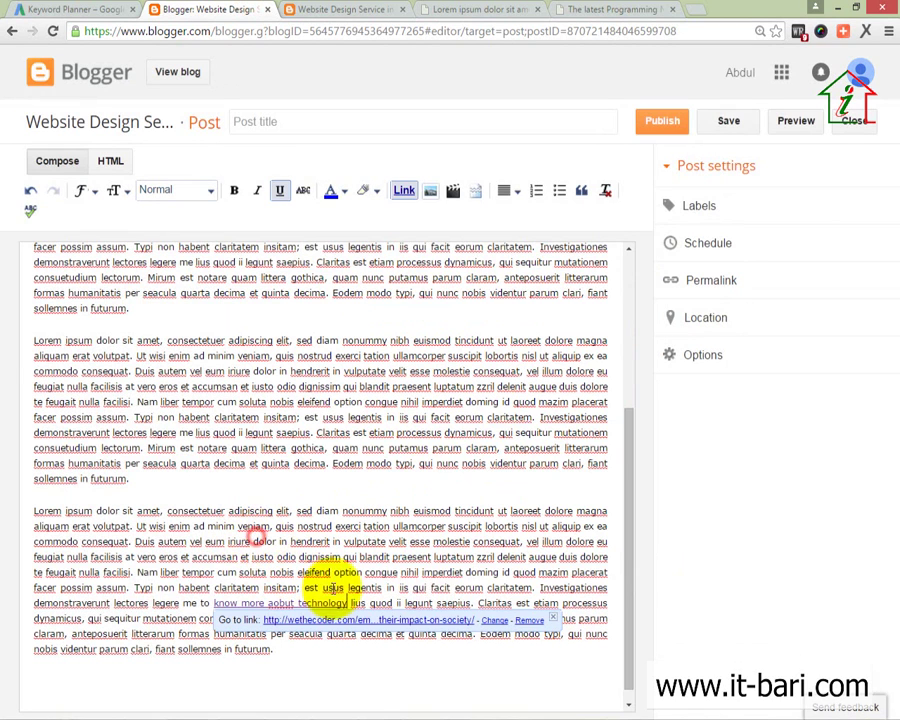
pyautogui.click(442, 560)
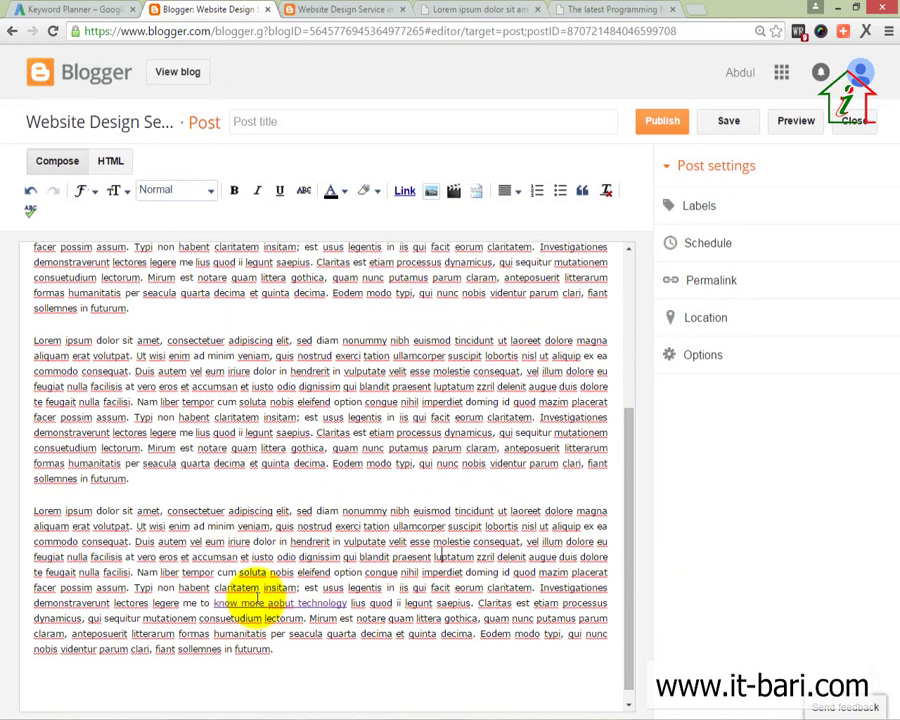
# Step: Copy the opening words "Lorem ipsum dolor sit amet, consectetuer adipiscing elit," into the post title and publish the post
pyautogui.scroll(5, 258, 598)
pyautogui.moveTo(292, 257); pyautogui.dragTo(2, 258)
pyautogui.click(307, 124)
pyautogui.hotkey('ctrl', 'v')
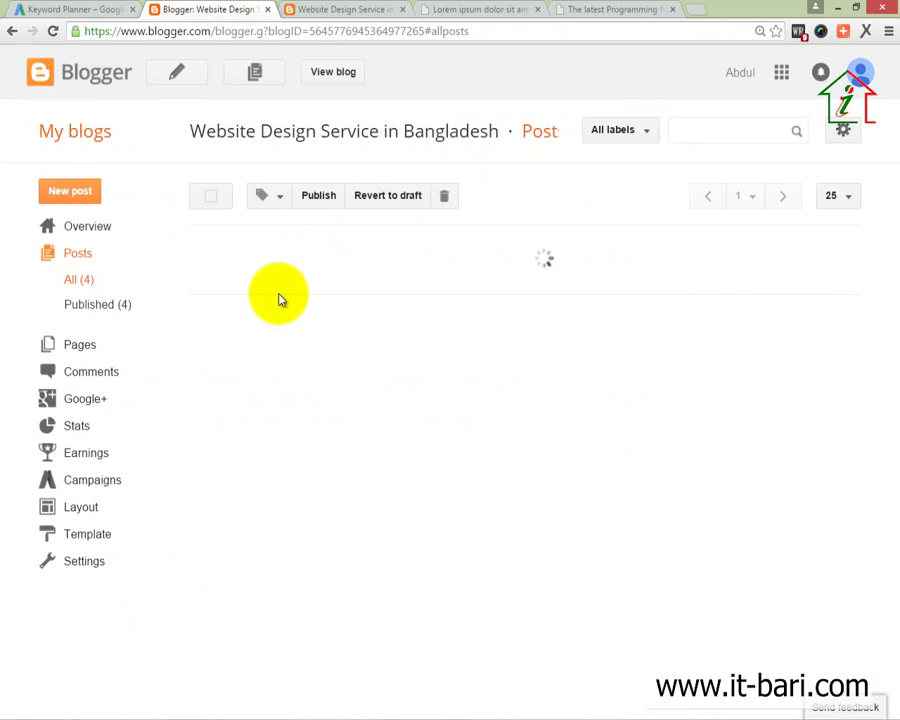
# Step: View the live blog, open the newly published Lorem ipsum post and find the link in its last paragraph
pyautogui.click(331, 80)
pyautogui.click(507, 10)
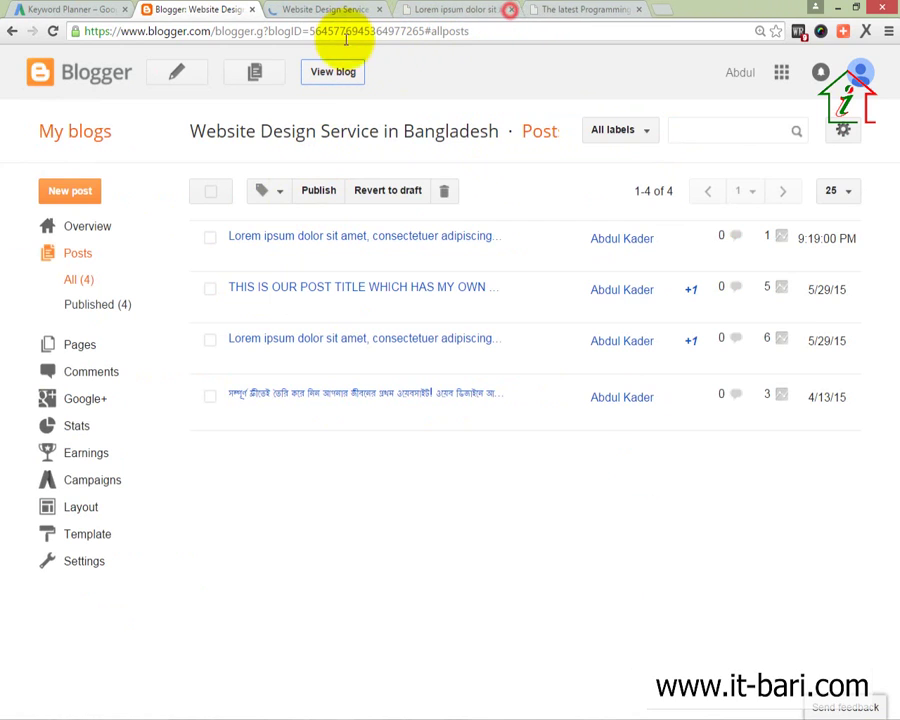
pyautogui.click(333, 10)
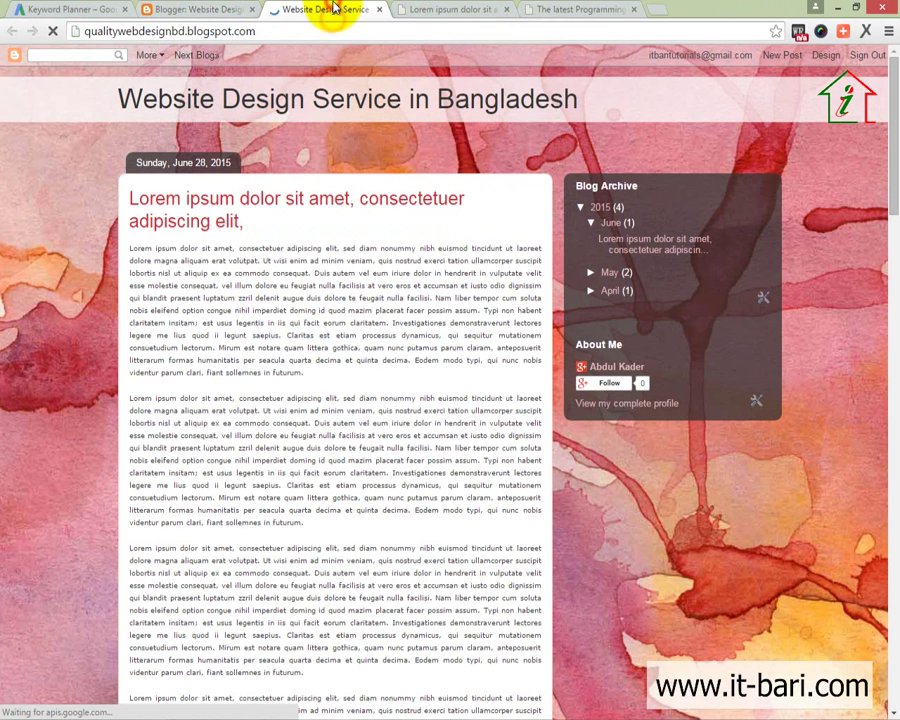
pyautogui.click(293, 196)
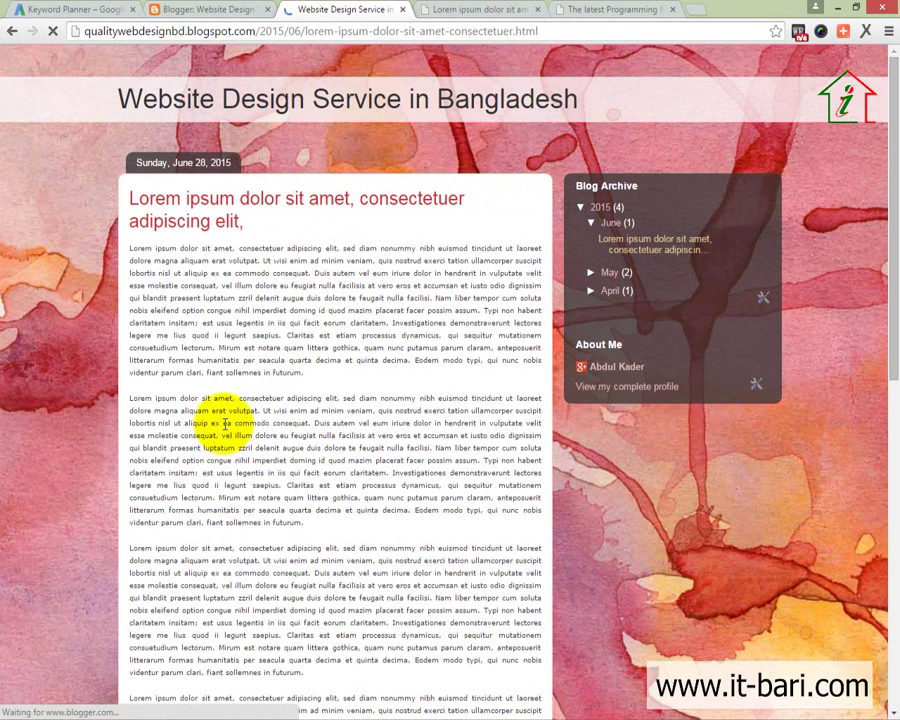
pyautogui.scroll(-8, 225, 424)
pyautogui.scroll(1, 243, 330)
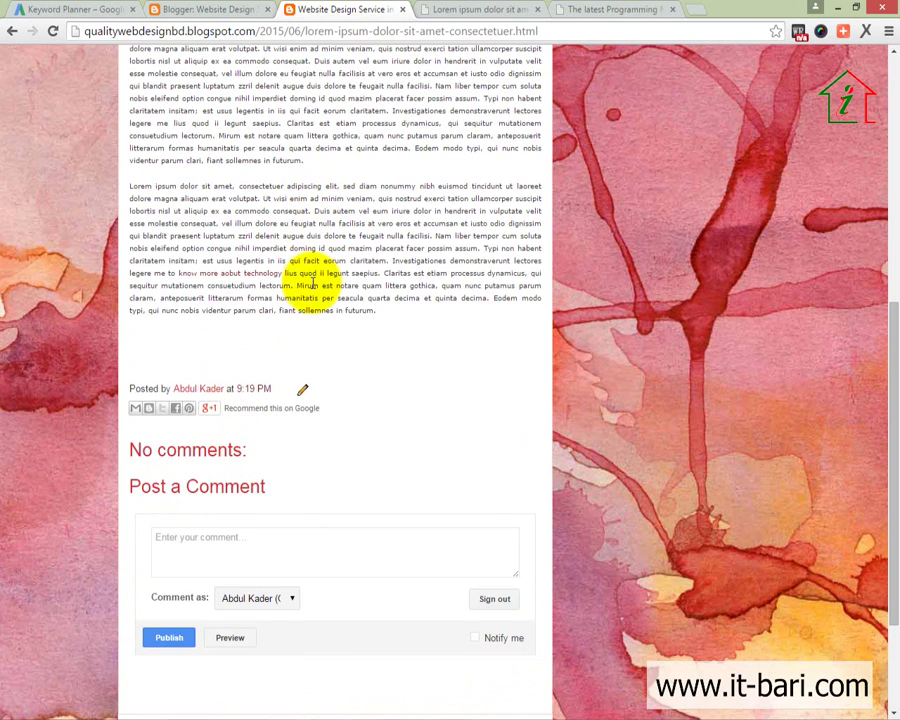
# Step: Follow the "know more aobut technology" link, look through the article, close it and look over the published post again
pyautogui.click(253, 278)
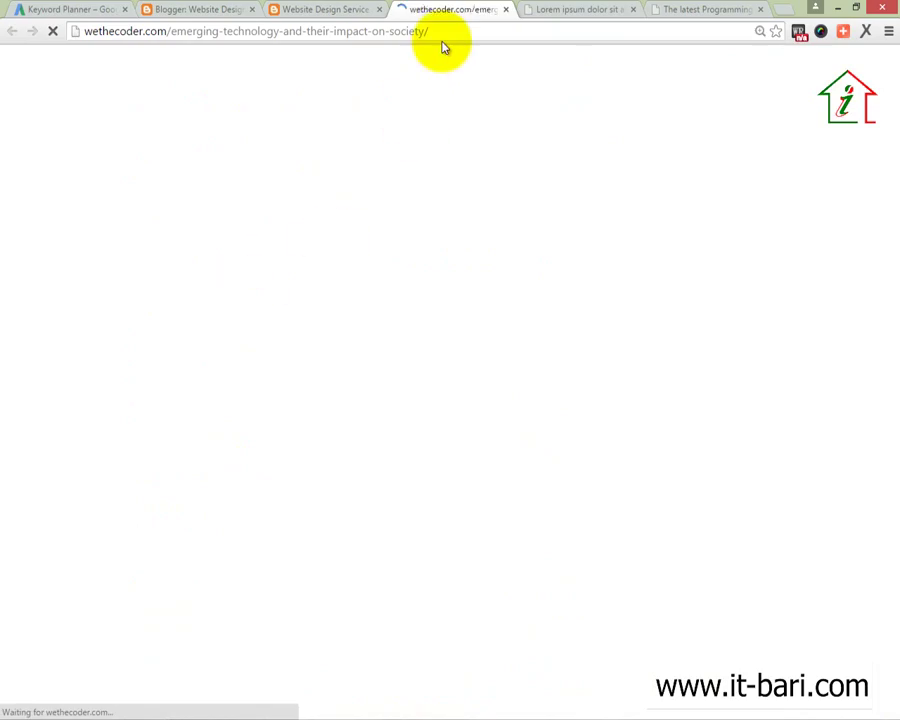
pyautogui.scroll(-6, 450, 168)
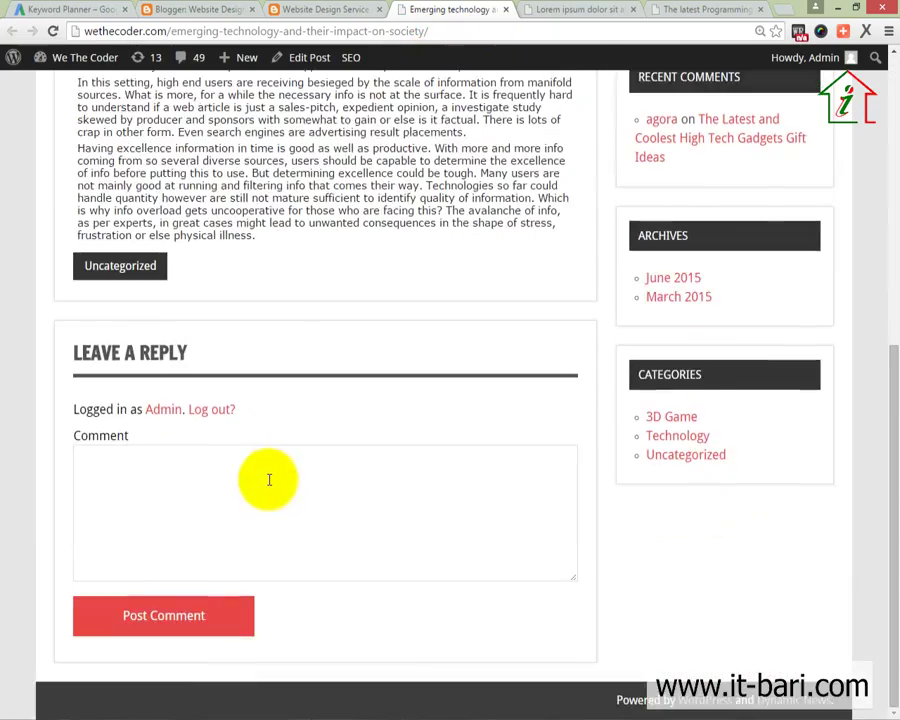
pyautogui.scroll(6, 266, 476)
pyautogui.click(505, 9)
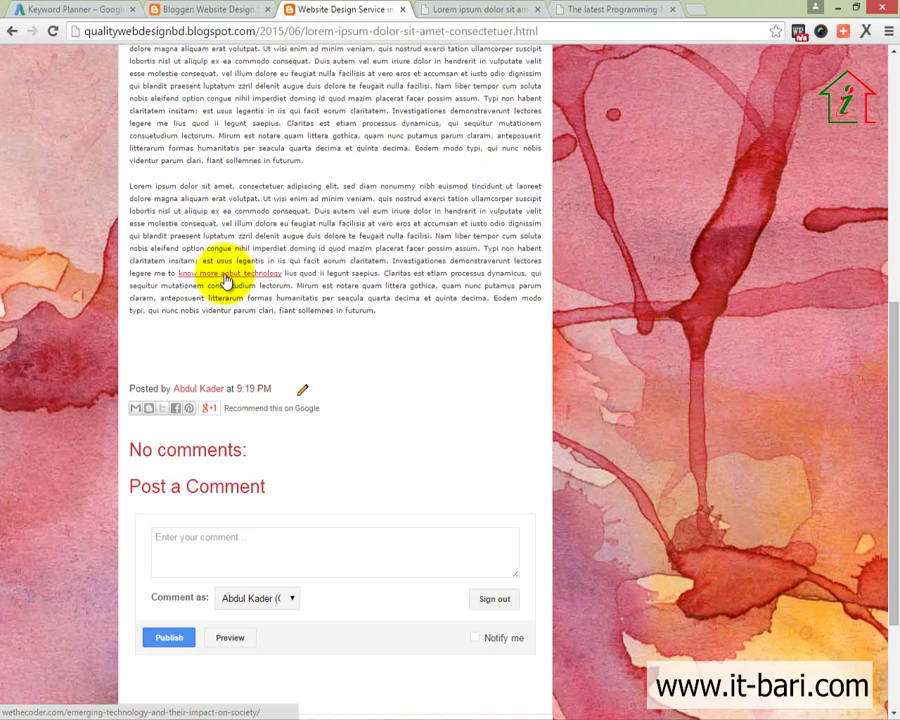
pyautogui.scroll(3, 232, 313)
pyautogui.scroll(3, 232, 313)
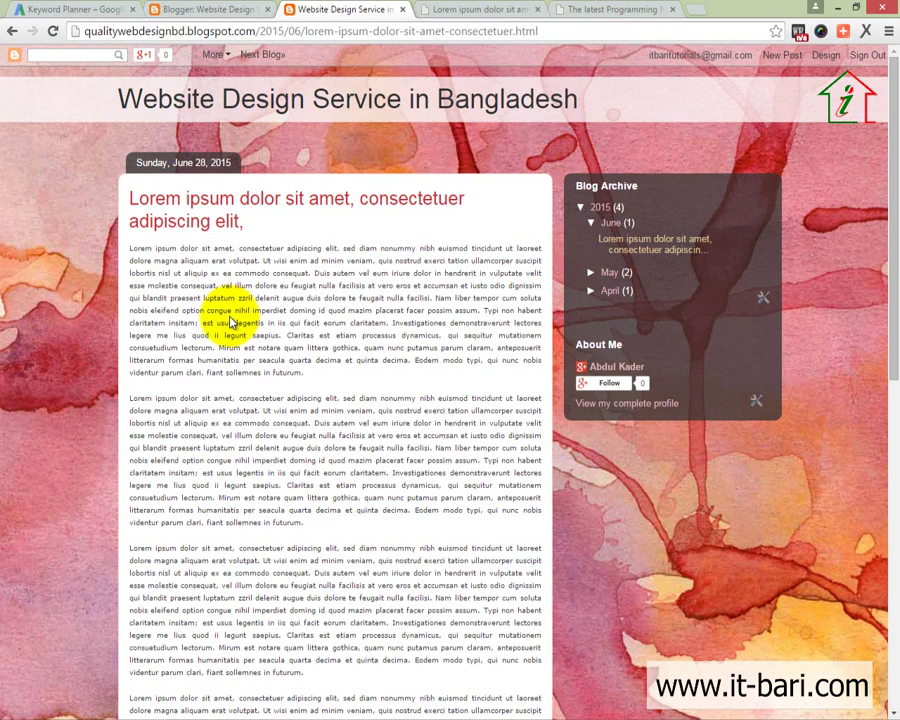
pyautogui.scroll(-5, 195, 370)
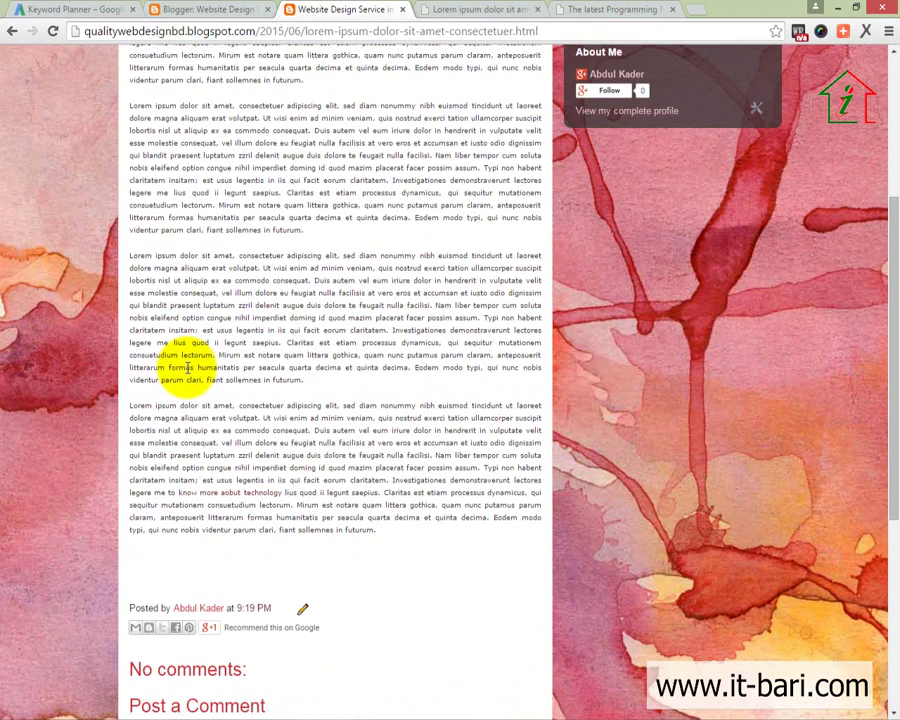
pyautogui.scroll(5, 187, 370)
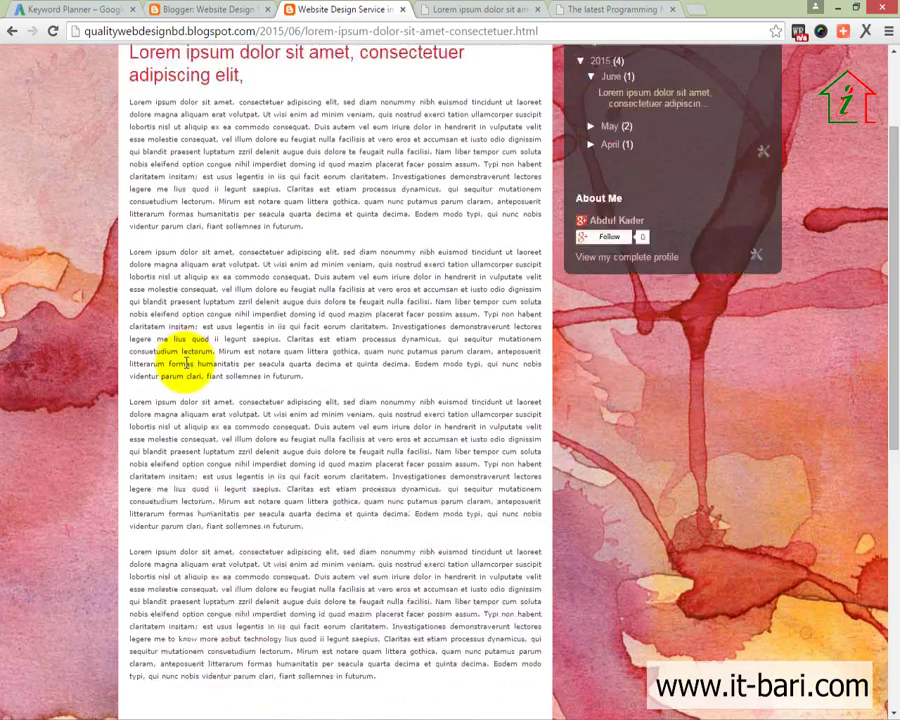
pyautogui.scroll(-5, 187, 358)
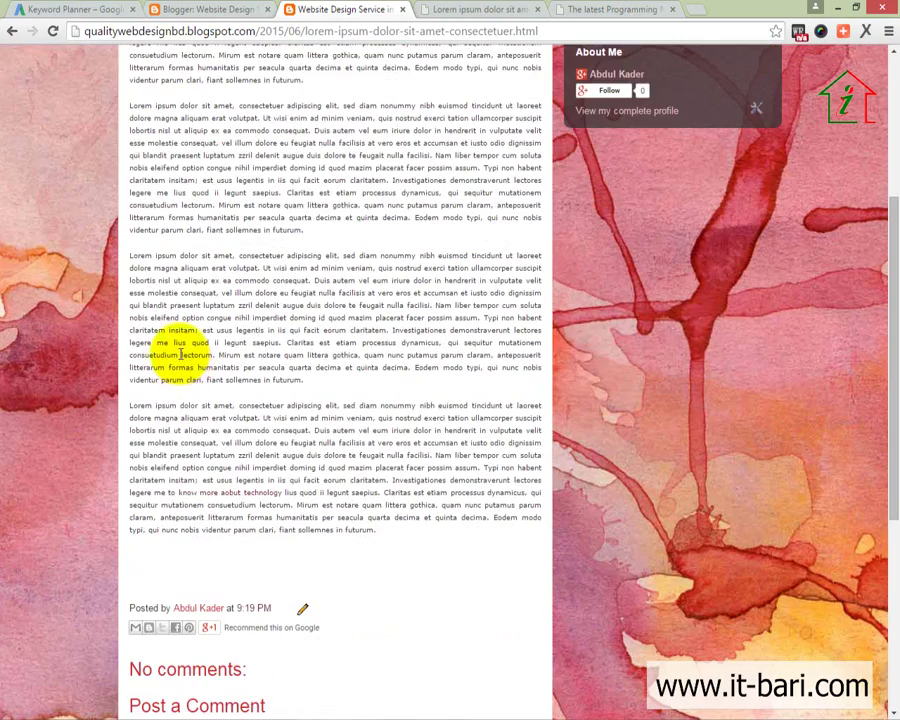
pyautogui.scroll(6, 140, 356)
# Step: Switch to Notepad, look over the sites in Web 2.0 Site List.txt and return to the published post
pyautogui.hotkey('alt', 'Tab')
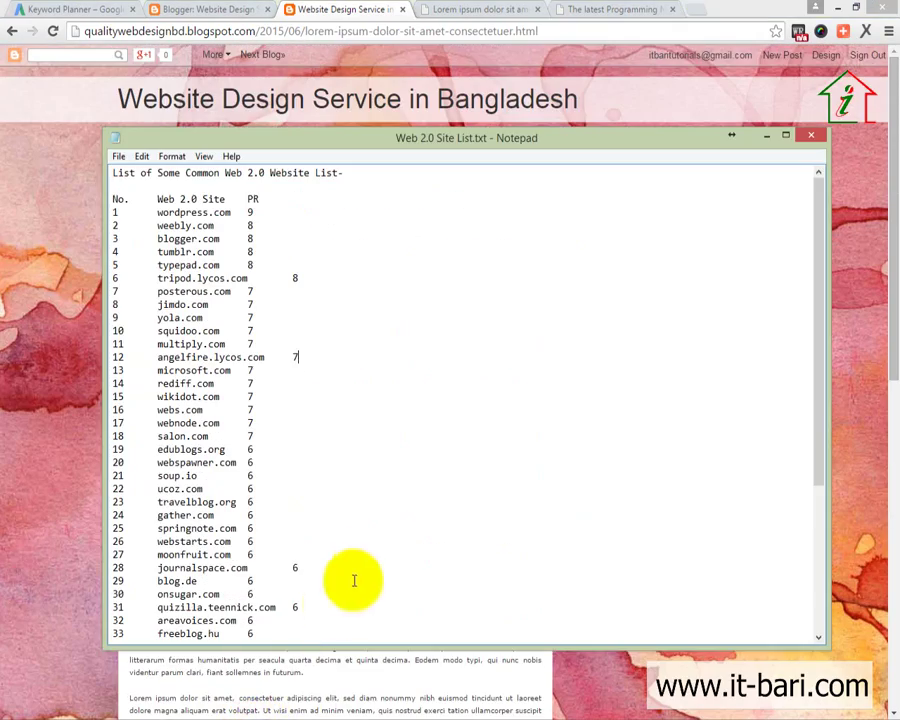
pyautogui.moveTo(362, 605); pyautogui.dragTo(70, 199)
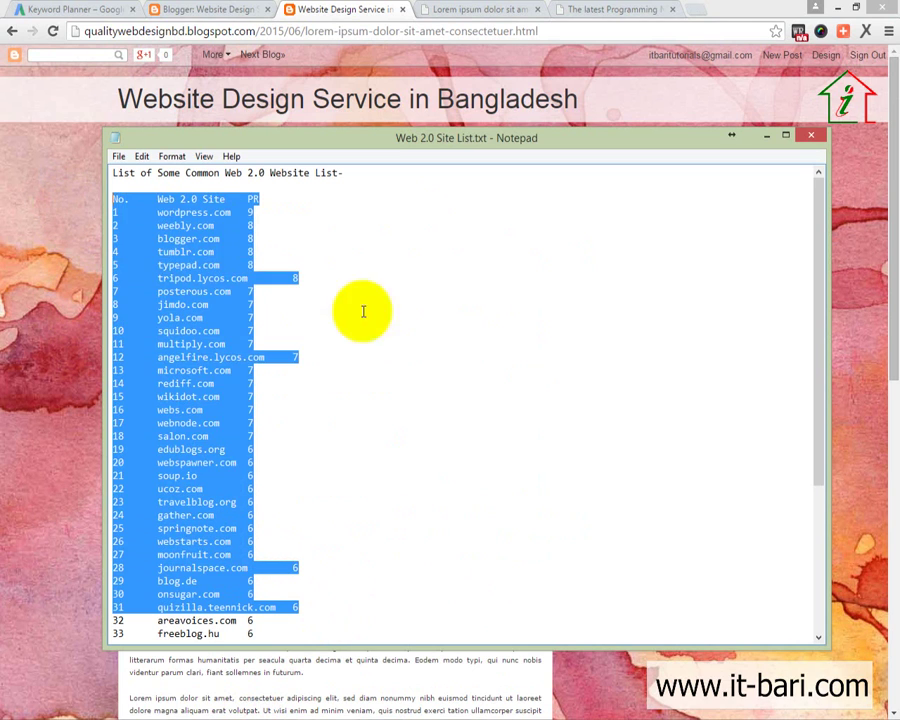
pyautogui.click(592, 382)
pyautogui.moveTo(256, 212); pyautogui.dragTo(112, 212)
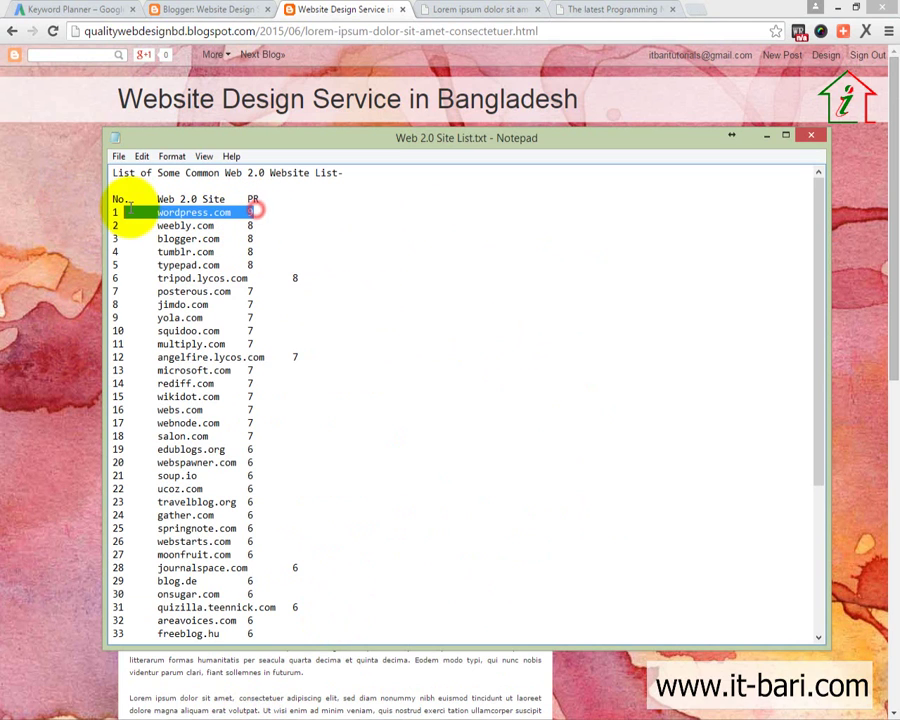
pyautogui.click(383, 7)
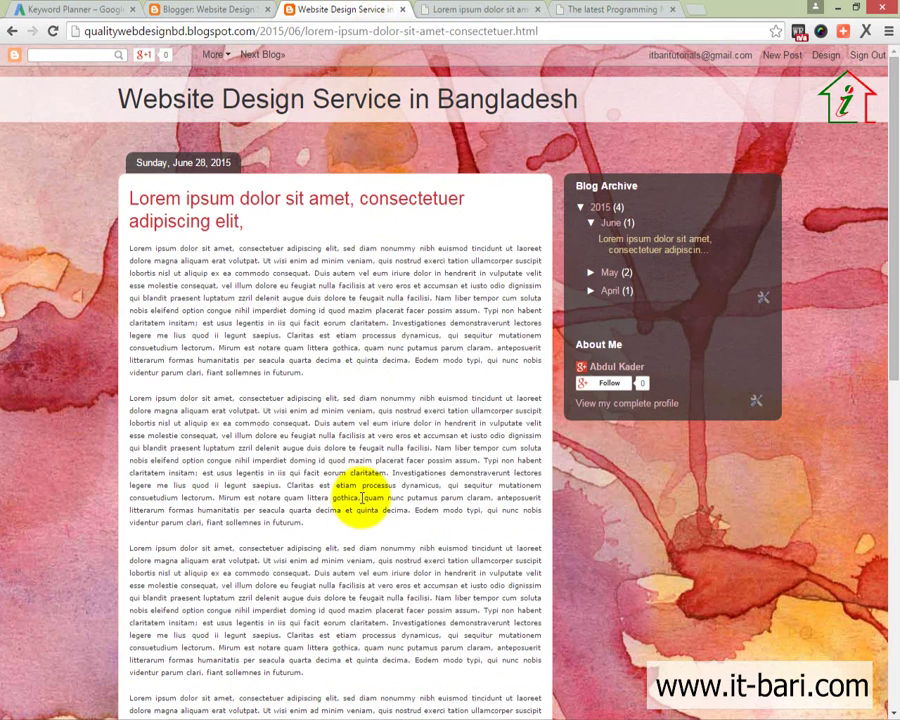
# Step: Recheck the embedded link in the last paragraph and copy the published post's web address
pyautogui.scroll(-8, 352, 600)
pyautogui.scroll(-3, 260, 450)
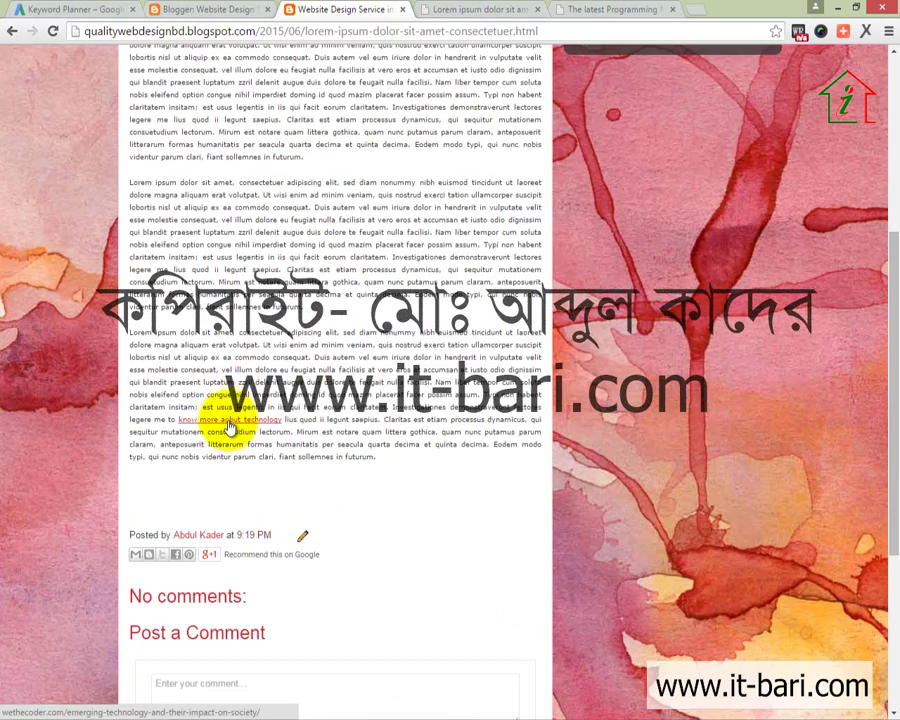
pyautogui.scroll(10, 358, 452)
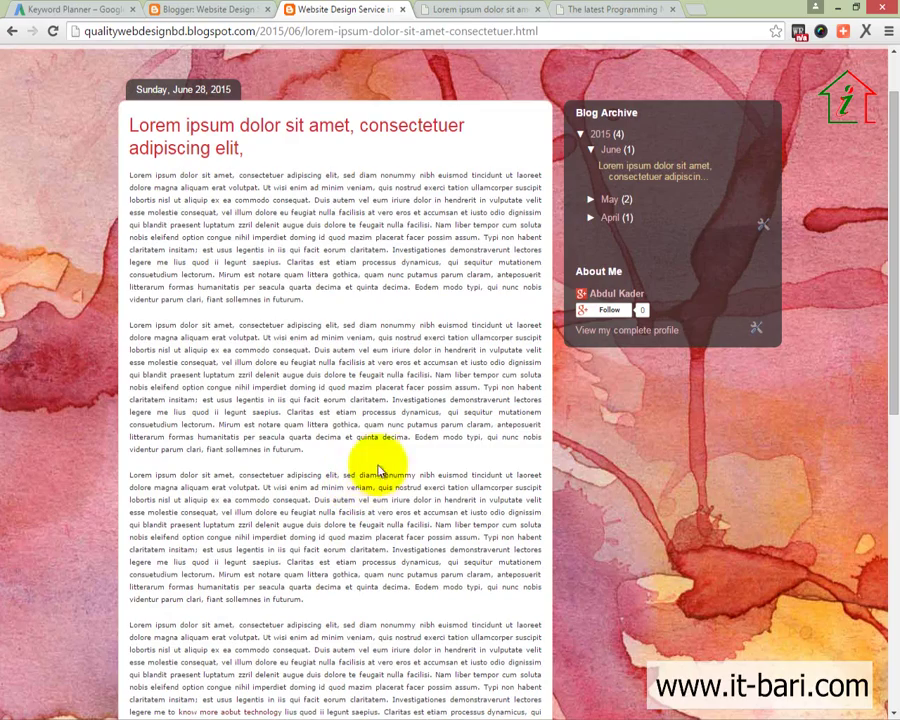
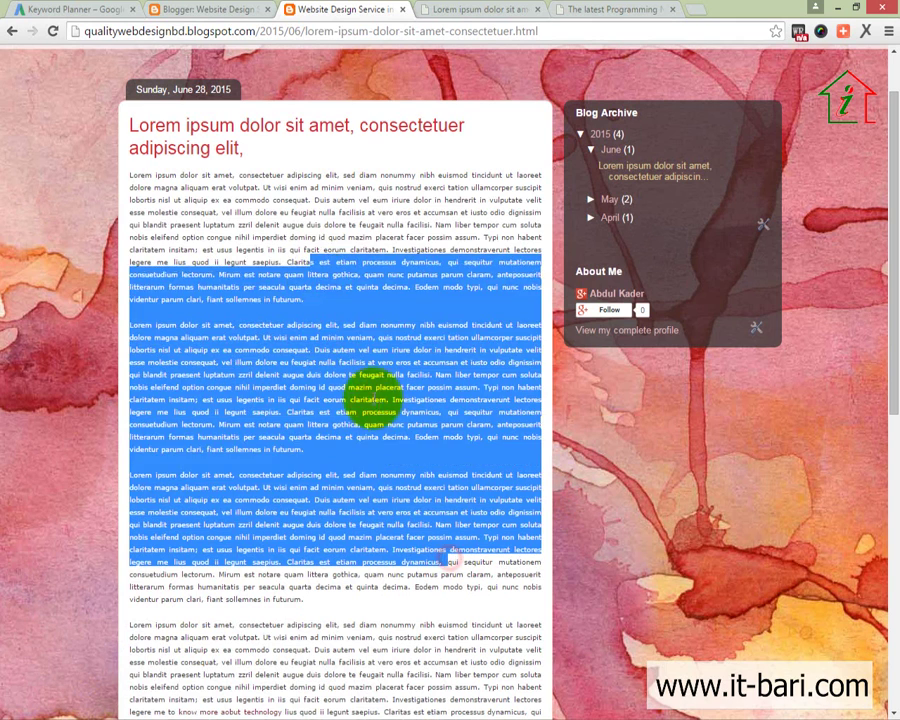
pyautogui.click(348, 358)
pyautogui.click(395, 30)
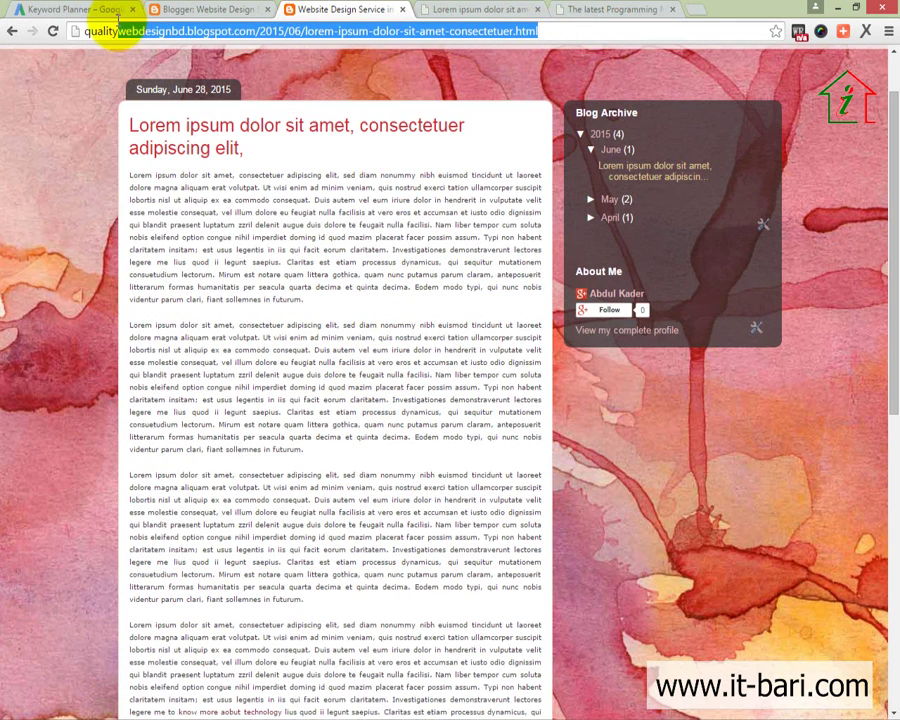
pyautogui.rightClick(96, 32)
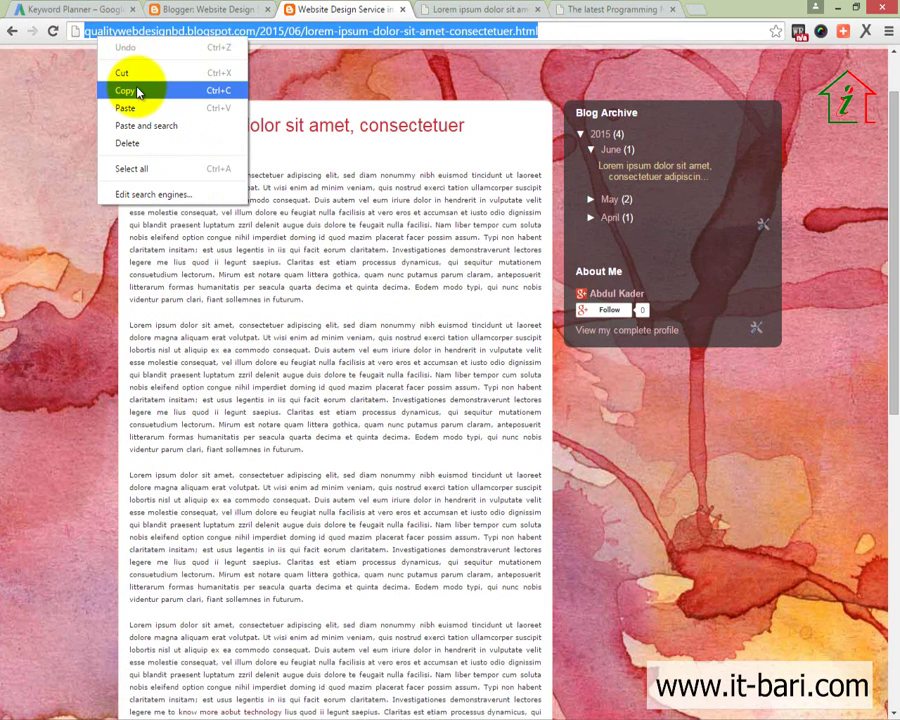
pyautogui.click(138, 91)
pyautogui.click(398, 372)
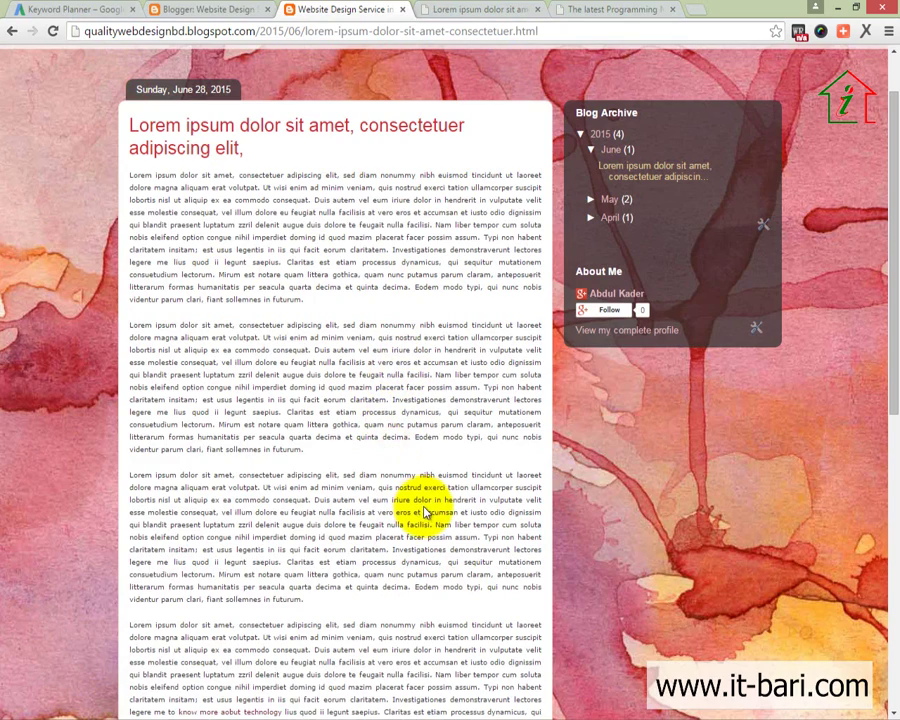
pyautogui.scroll(-8, 393, 440)
pyautogui.scroll(8, 395, 437)
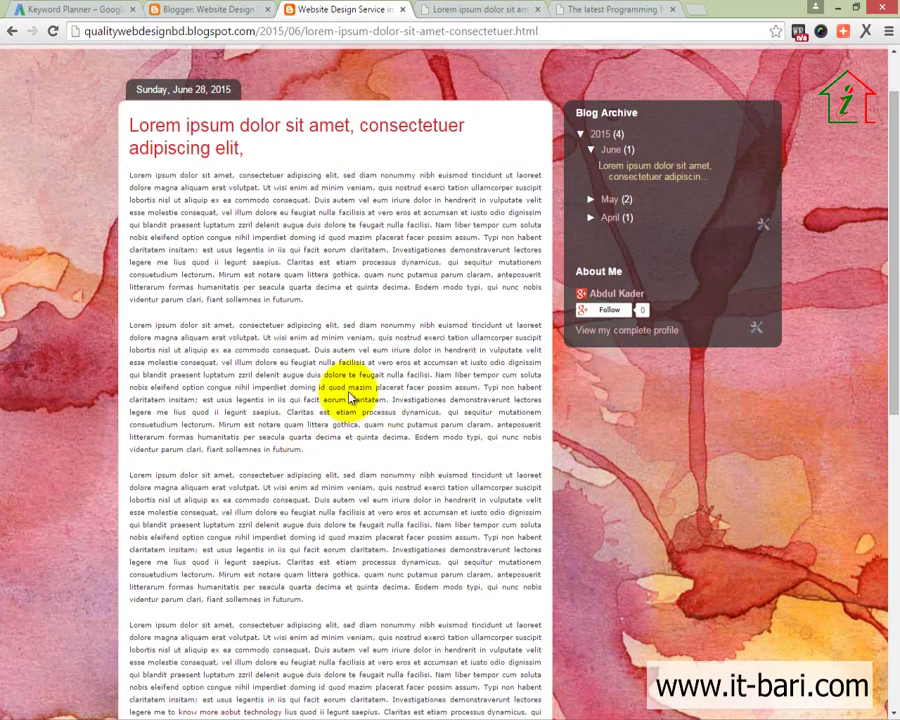
pyautogui.scroll(-10, 349, 397)
pyautogui.scroll(10, 394, 514)
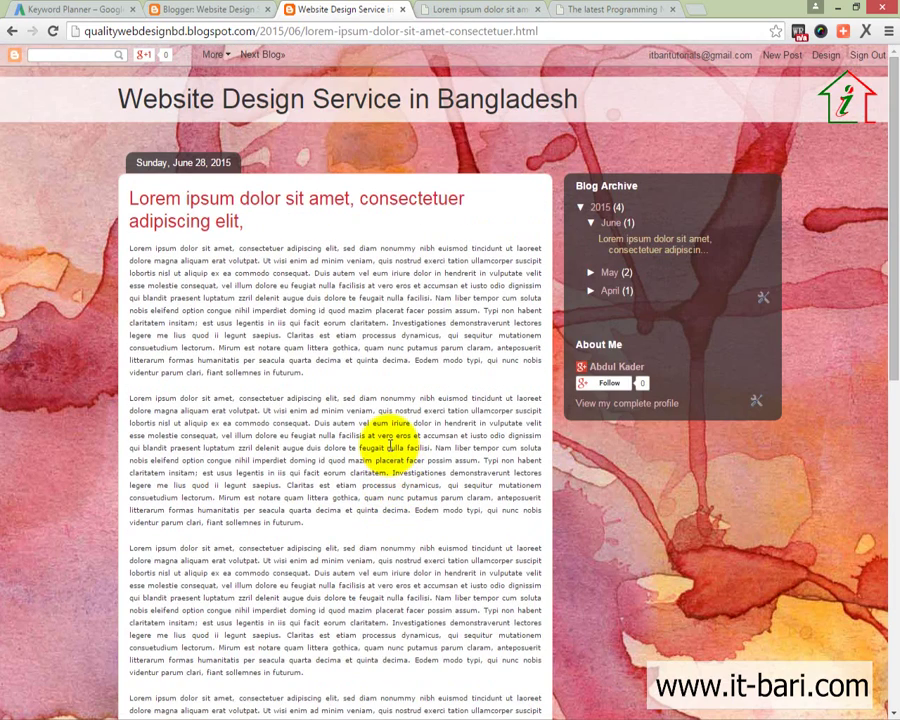
# Step: Switch to the Word document IT-Bari-SEO-Bangla-Video-Tutorial.docx and view its title page on Web 2.0 submission
pyautogui.click(236, 718)
pyautogui.scroll(2, 432, 504)
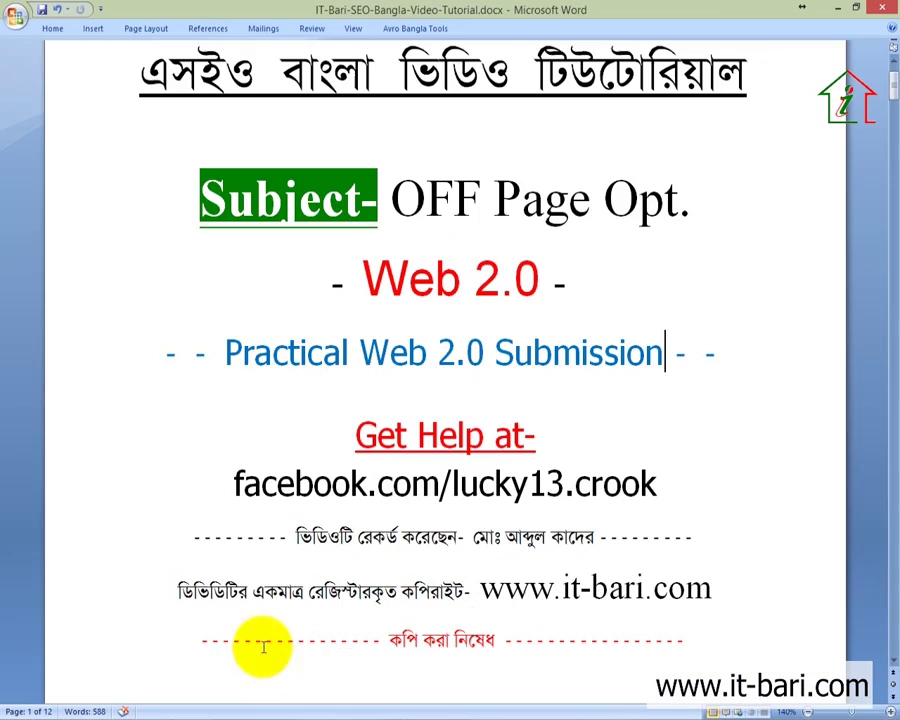
pyautogui.scroll(-2, 433, 505)
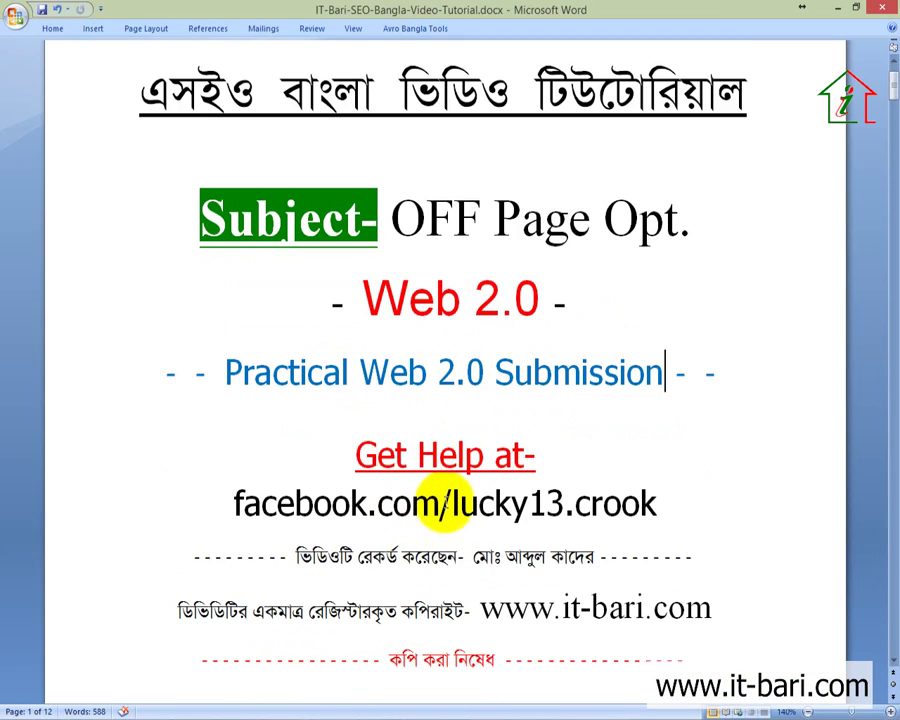